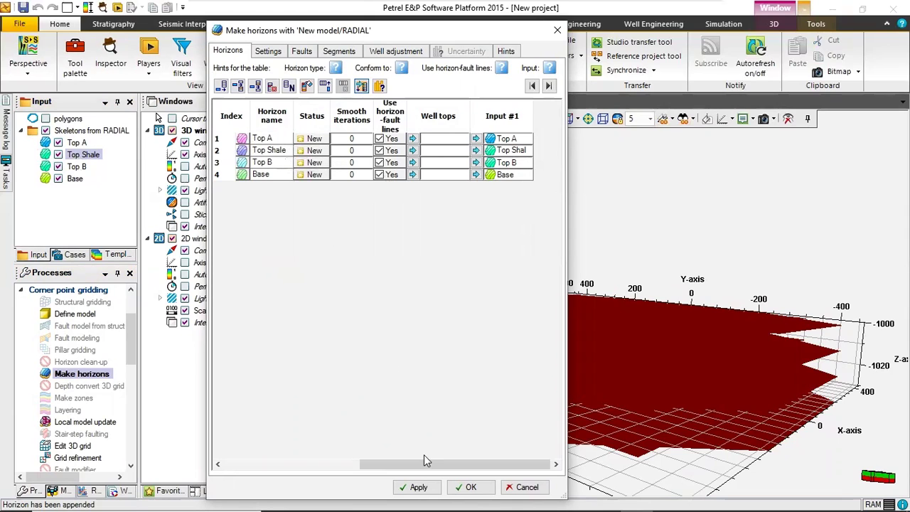
Generate the Top A, Top Shale, Top B and Base horizons in the RADIAL grid and finish the Make horizons process.
click(426, 488)
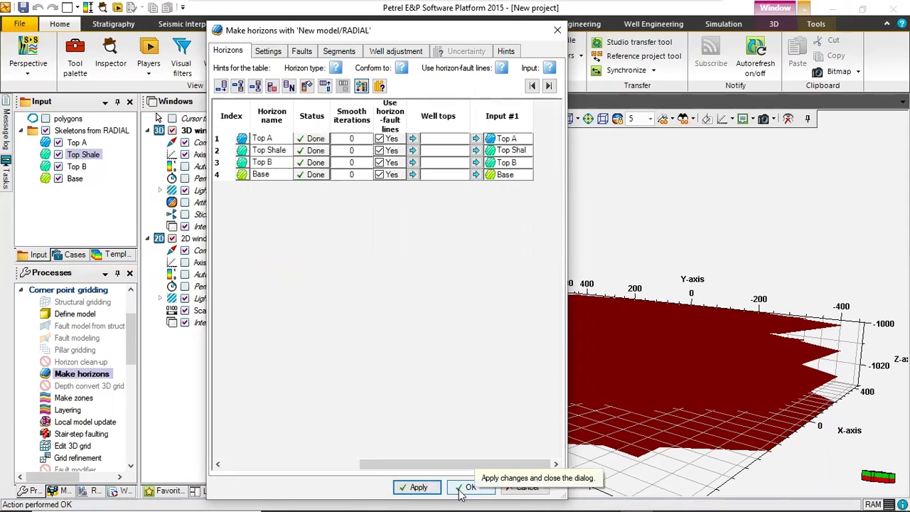
click(460, 491)
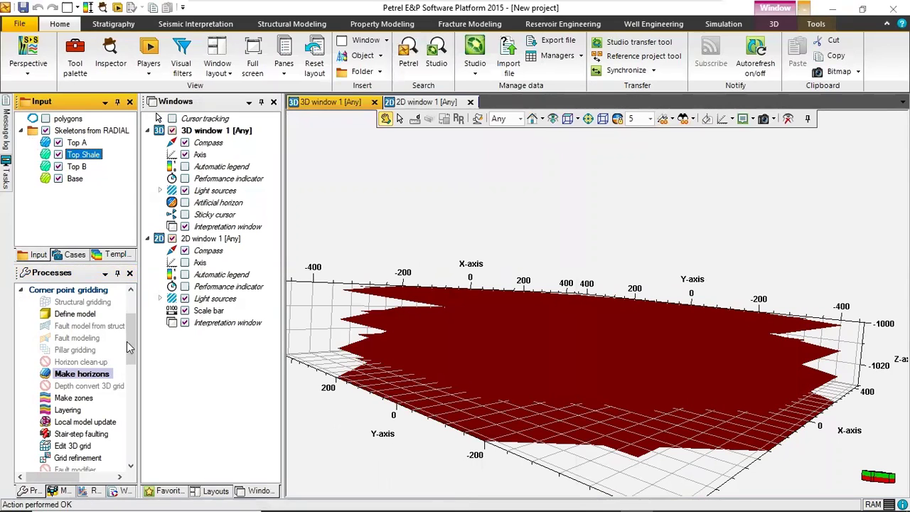
Open the Layering process for the RADIAL grid and widen its dialog and name column to show the full zone names.
drag(132, 334, 140, 352)
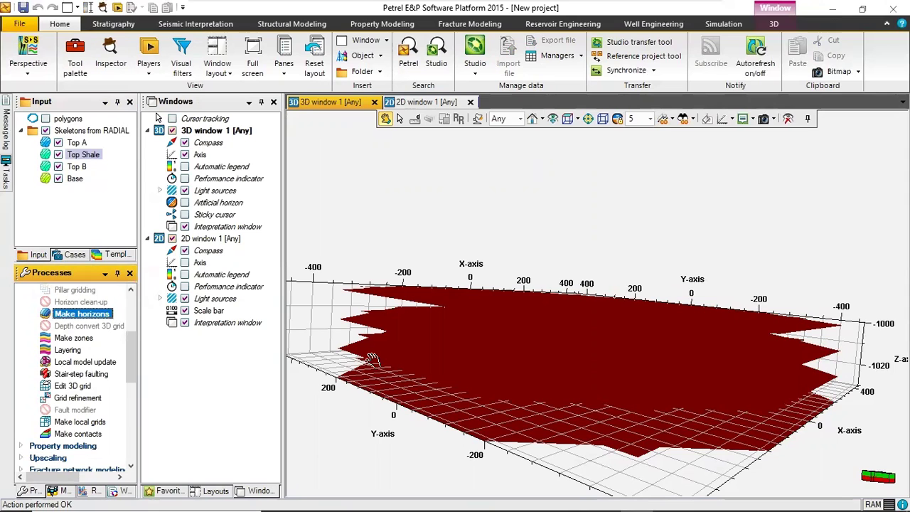
drag(371, 359, 648, 343)
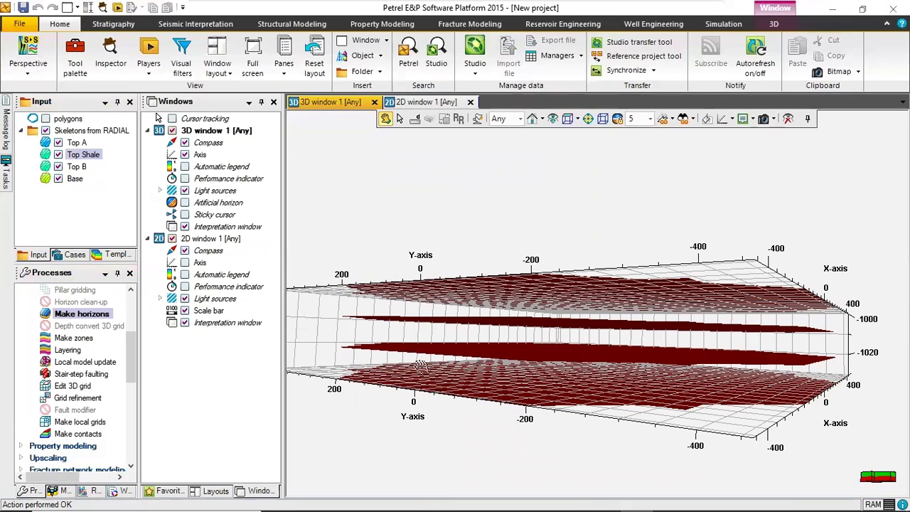
click(71, 350)
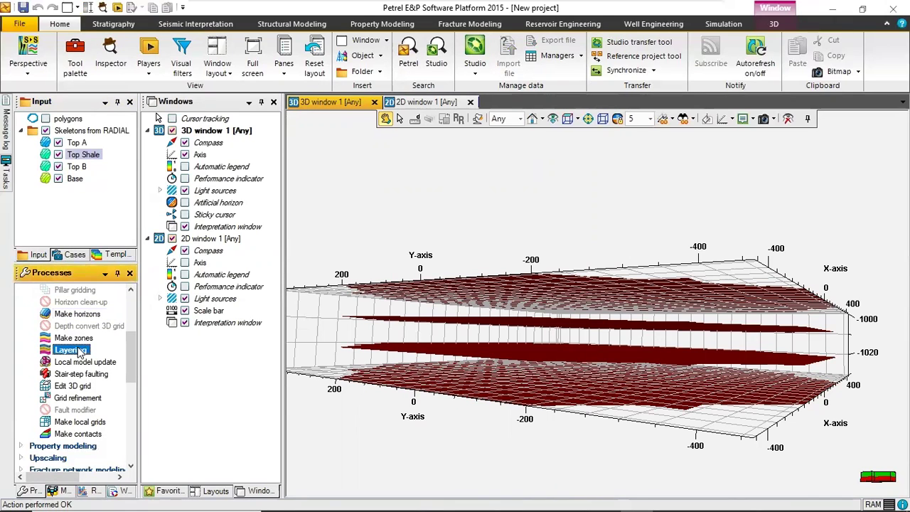
double_click(77, 350)
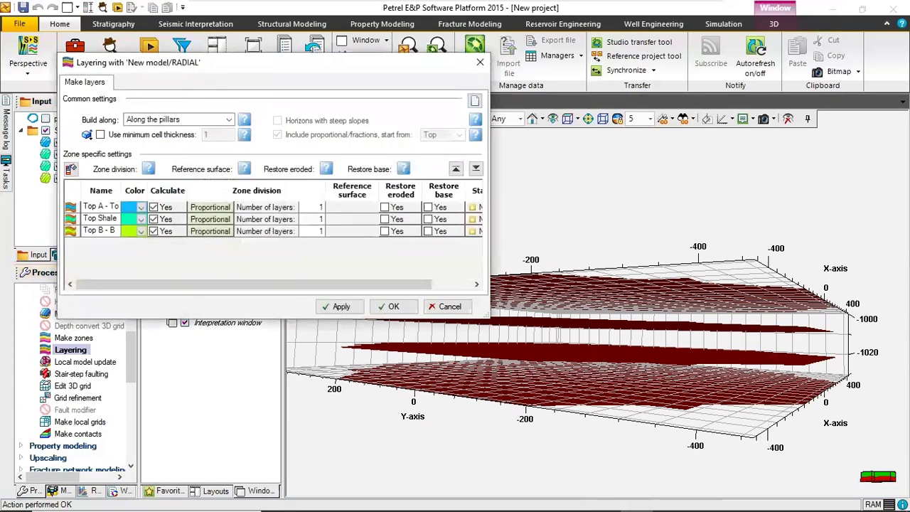
scroll(81, 329, up, 3)
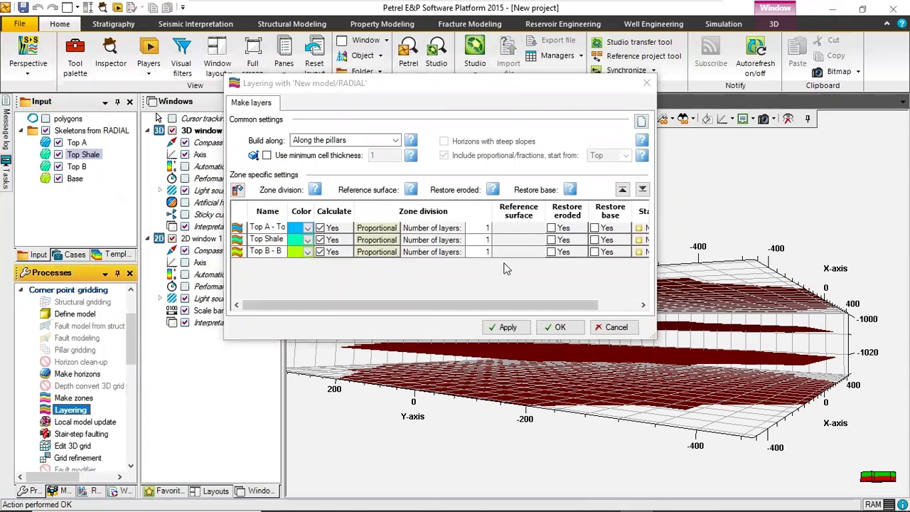
click(657, 176)
drag(657, 176, 893, 178)
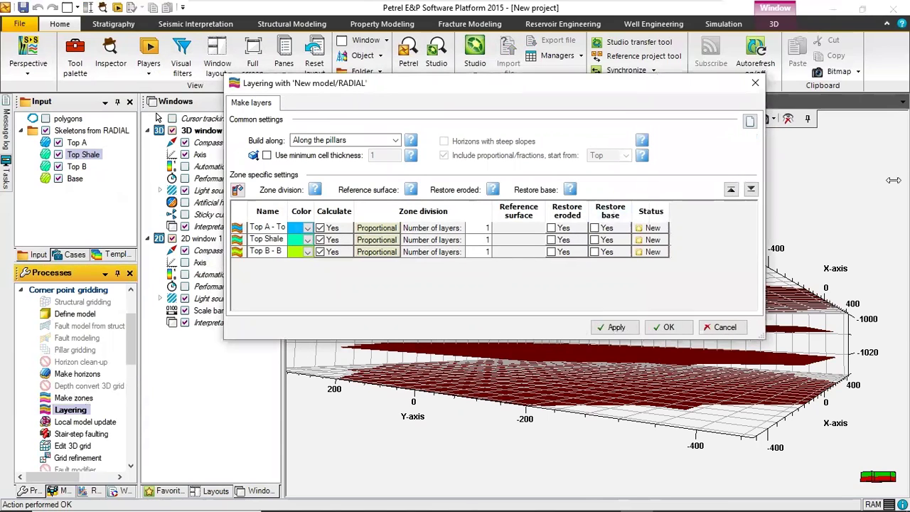
drag(288, 207, 378, 208)
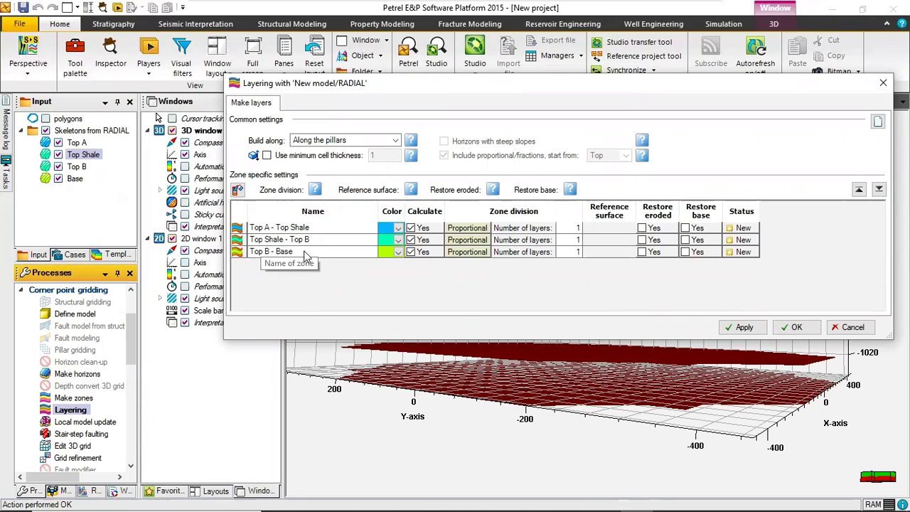
Rename the three zones from top to base as Layer A, Shale and Layer B.
double_click(307, 227)
drag(317, 226, 203, 226)
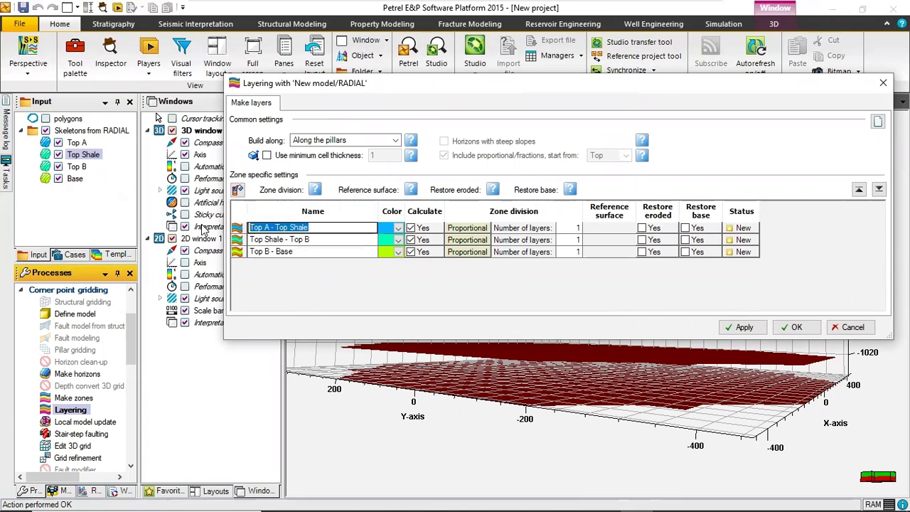
text(Layer A)
click(321, 239)
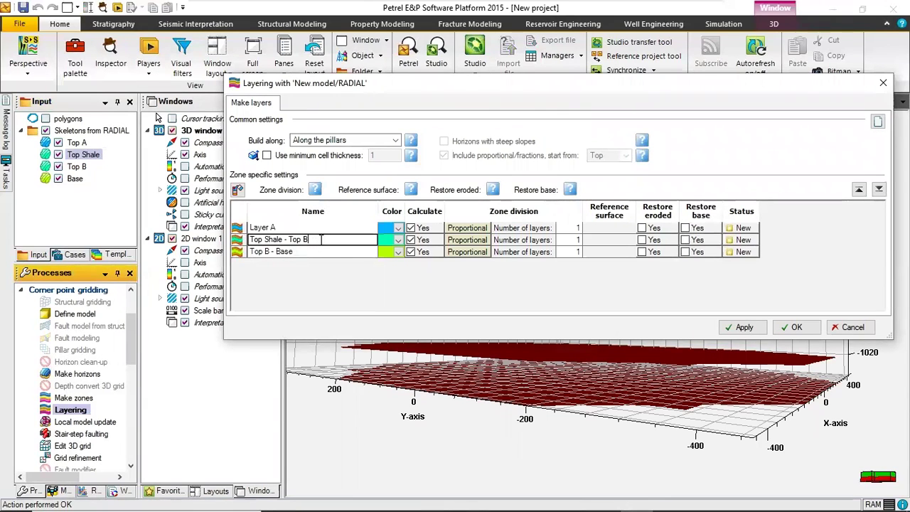
drag(308, 240, 229, 244)
key(BackSpace)
click(299, 256)
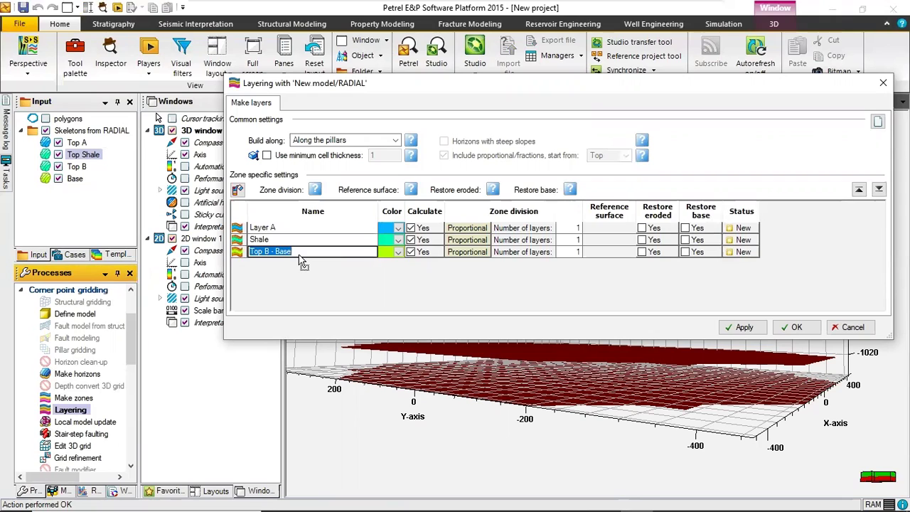
text(Layer B)
Color the Layer A zone red, the Shale zone black and the Layer B zone green.
click(399, 228)
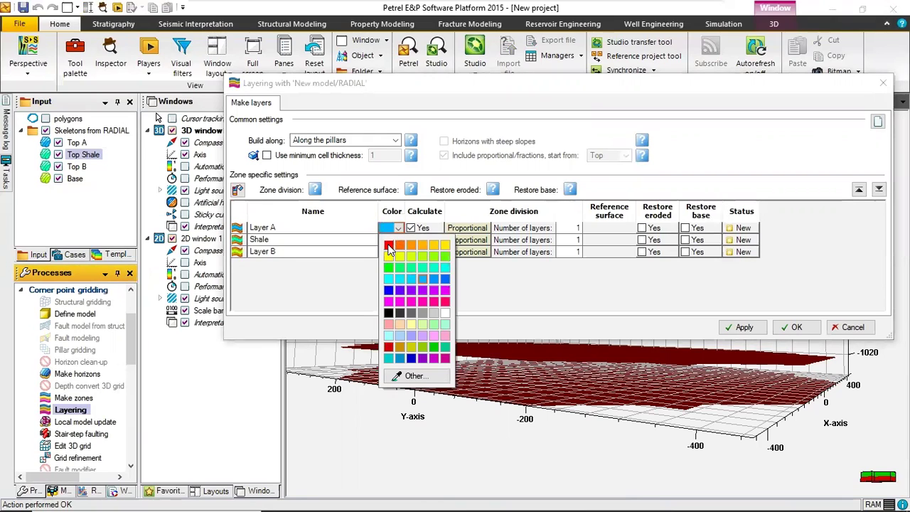
click(389, 246)
click(399, 240)
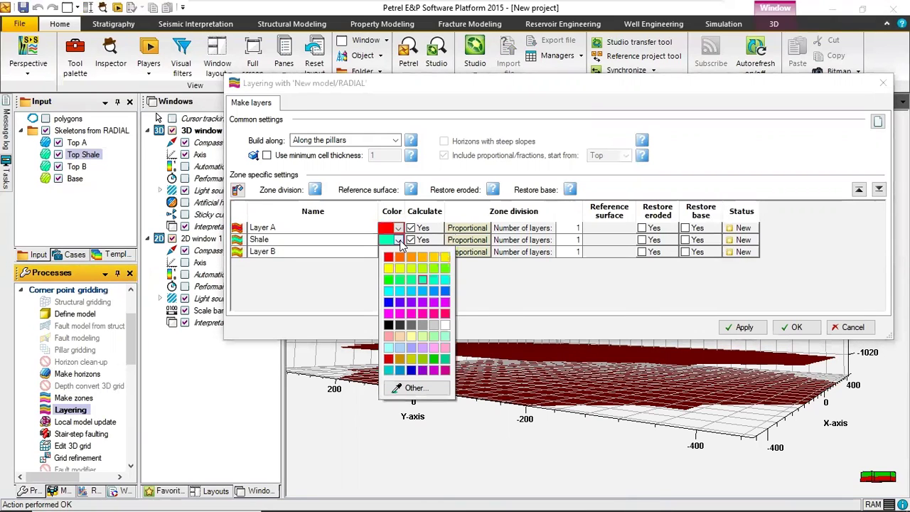
click(389, 325)
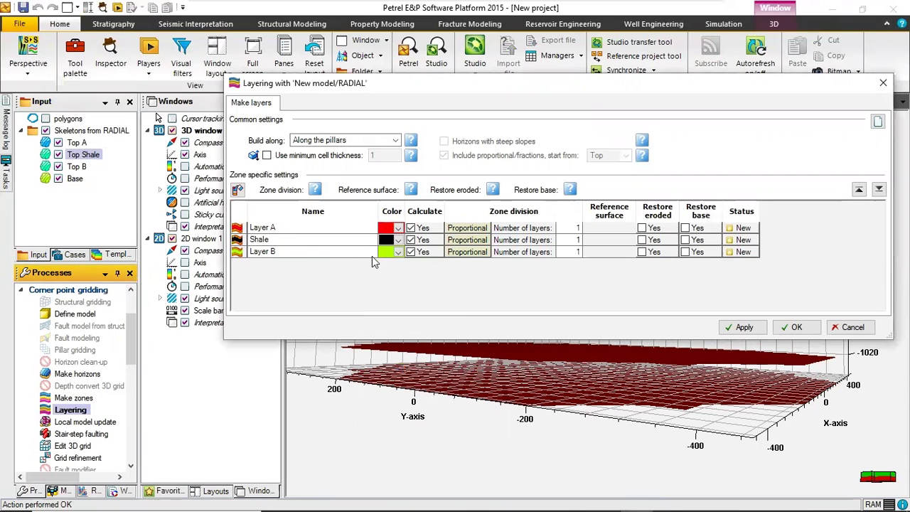
click(399, 252)
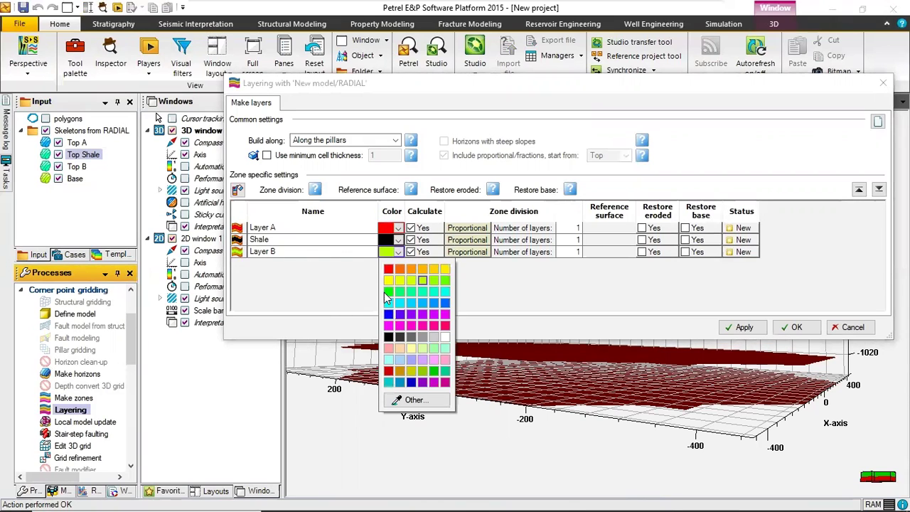
click(389, 292)
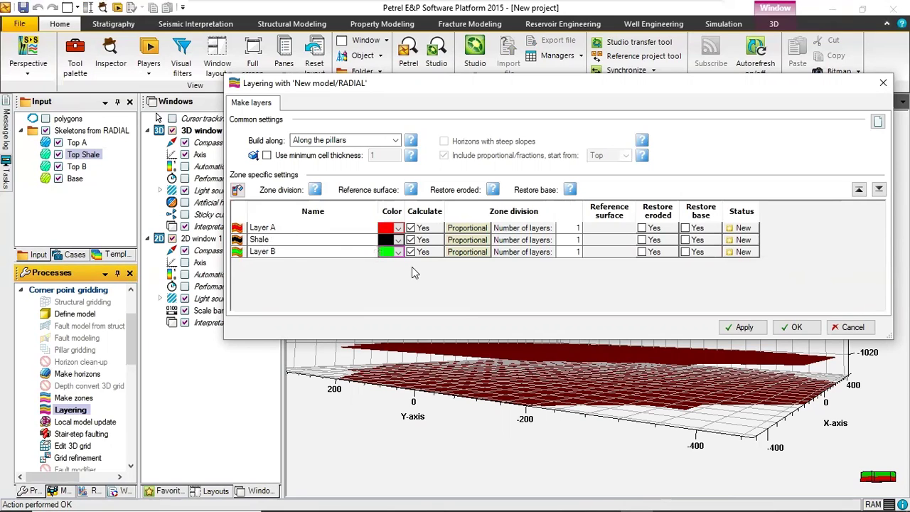
Set the number of layers to 10 for both Layer A and Layer B, and run the layering.
click(569, 227)
text(10)
click(573, 252)
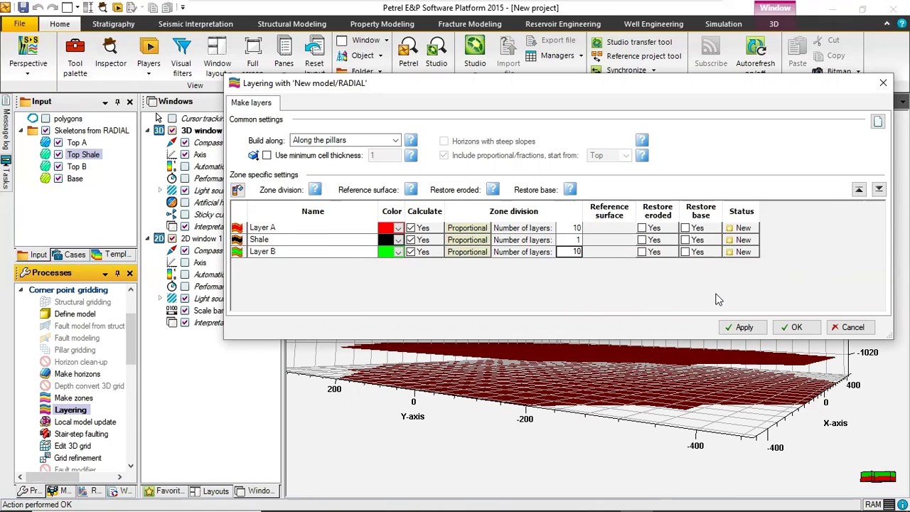
click(752, 325)
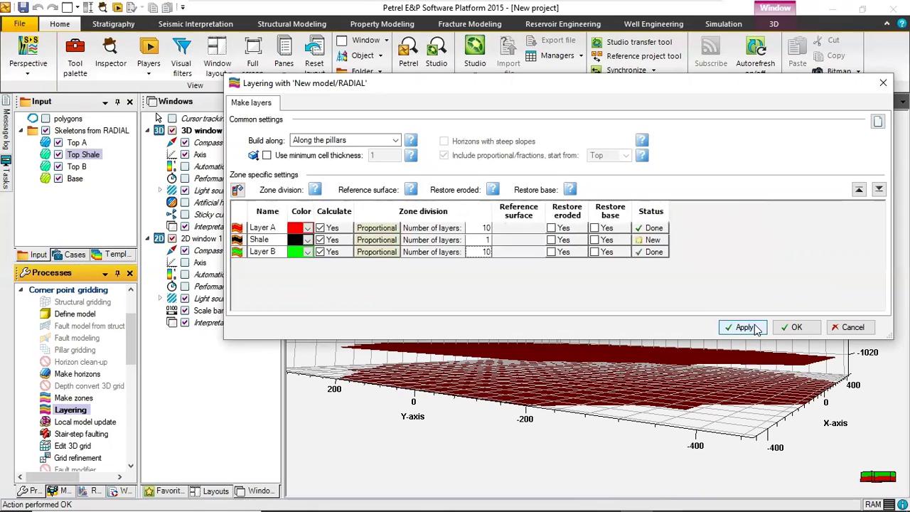
click(737, 327)
click(797, 327)
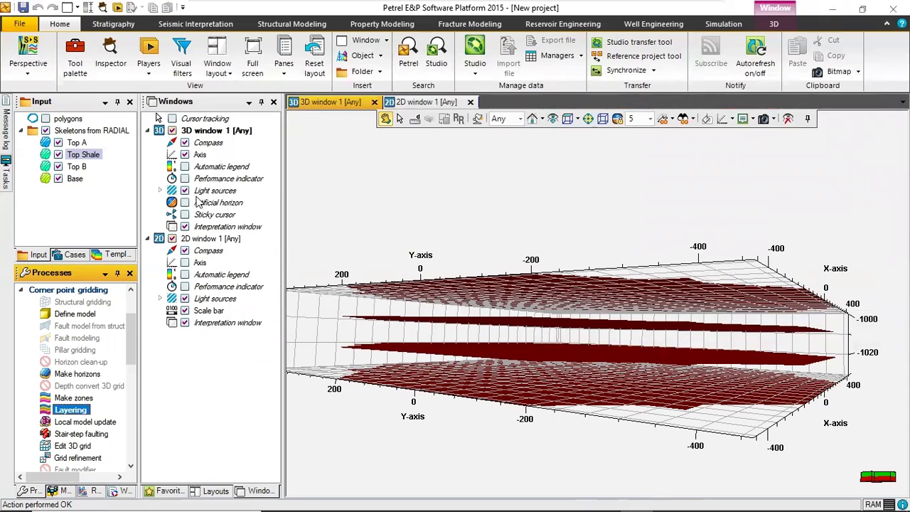
Hide the axis in the 3D window and open the Geometrical modeling process from the property modeling processes.
click(185, 155)
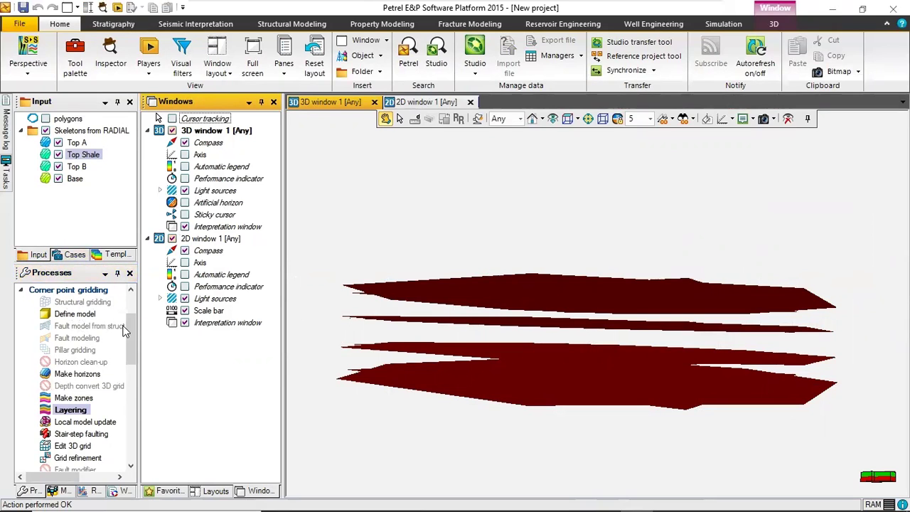
drag(134, 326, 134, 313)
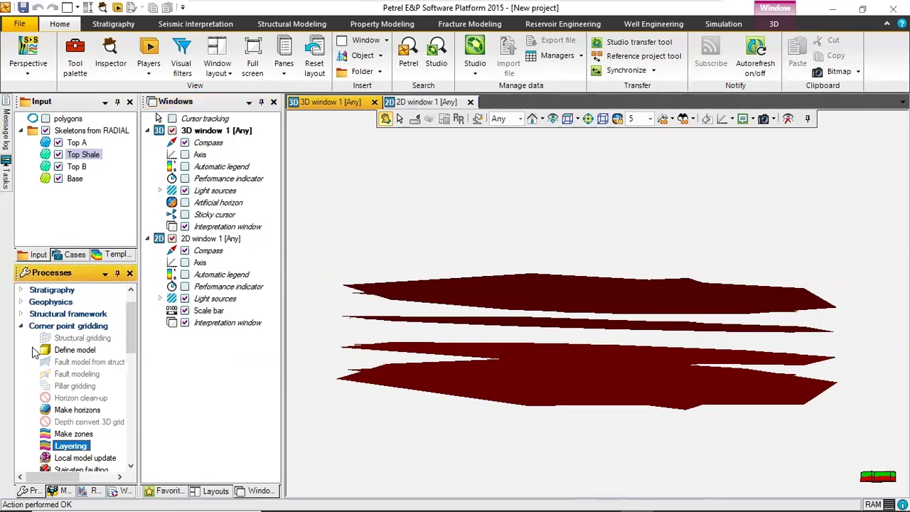
click(21, 326)
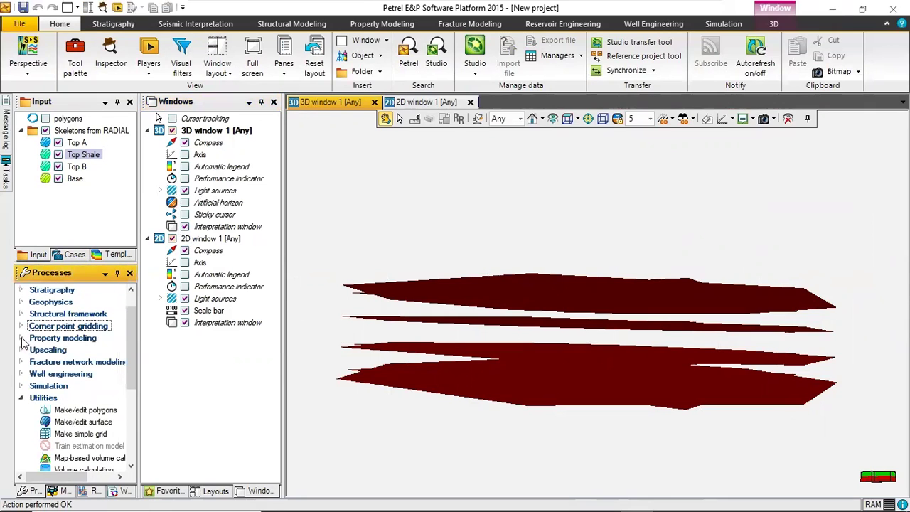
click(22, 339)
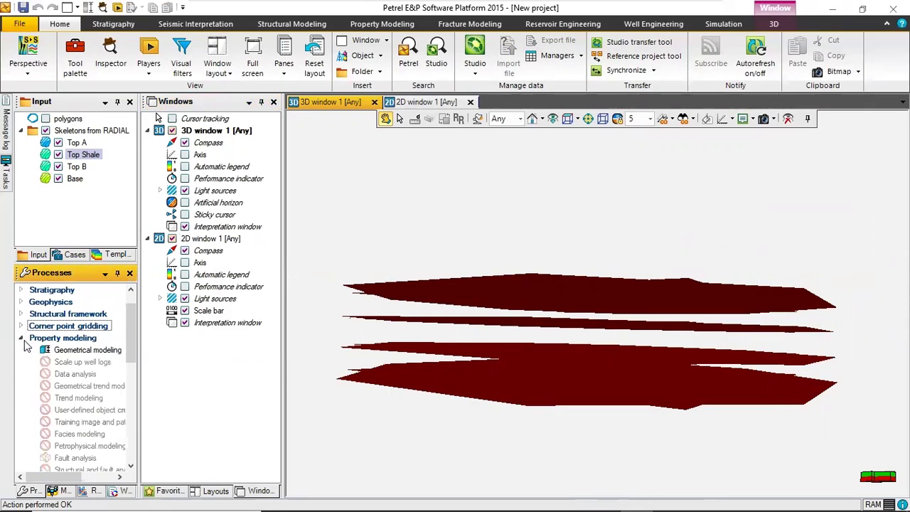
double_click(92, 349)
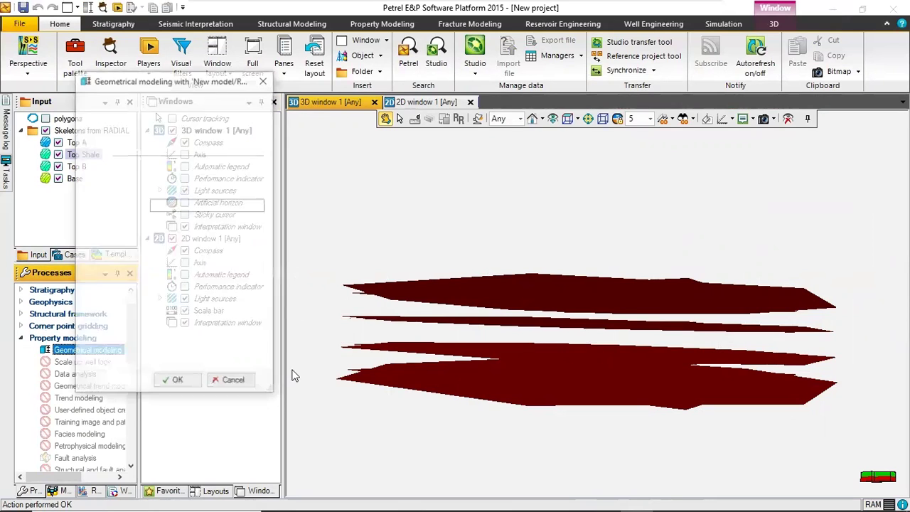
drag(177, 82, 331, 121)
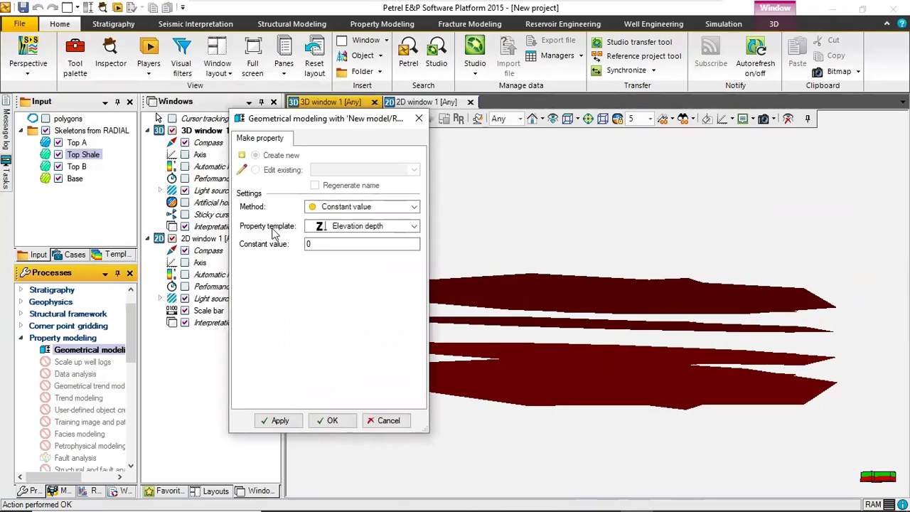
Create an Elevation general property using the Absolute or relative depth method, with absolute depth, real coordinates and negative depth.
click(395, 207)
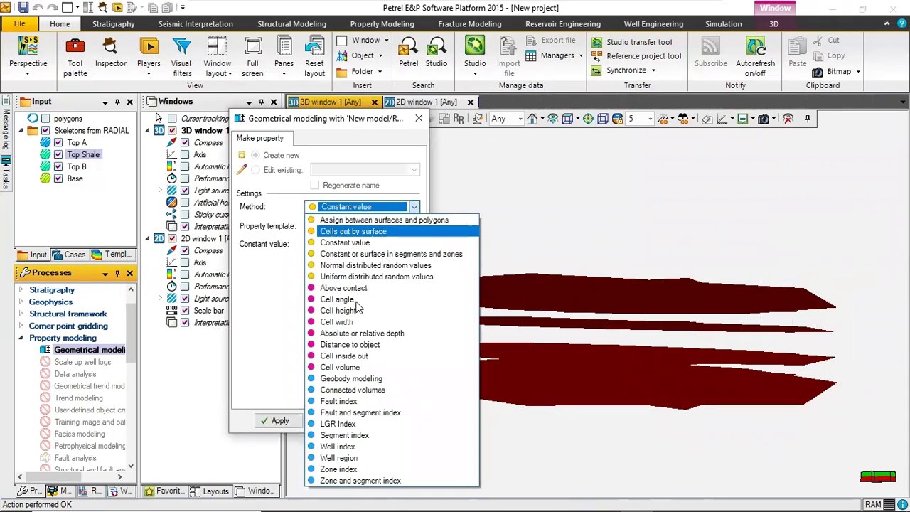
click(361, 334)
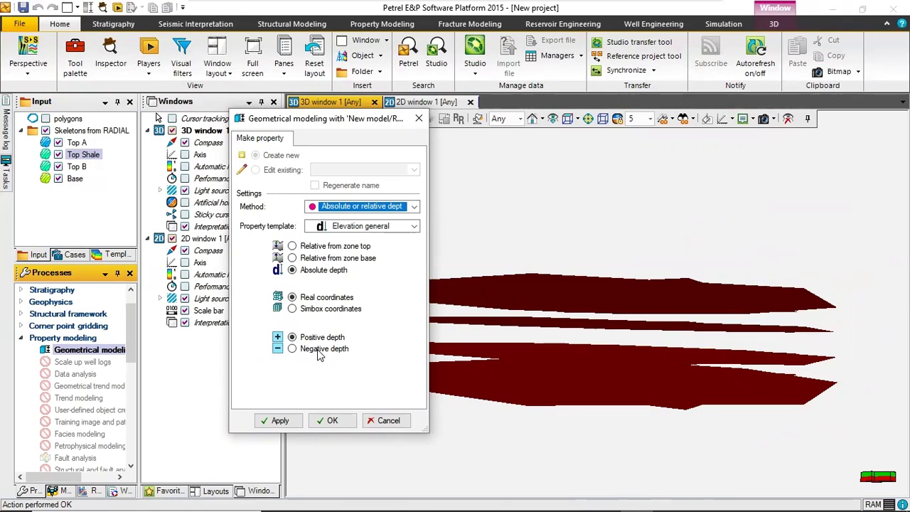
click(292, 349)
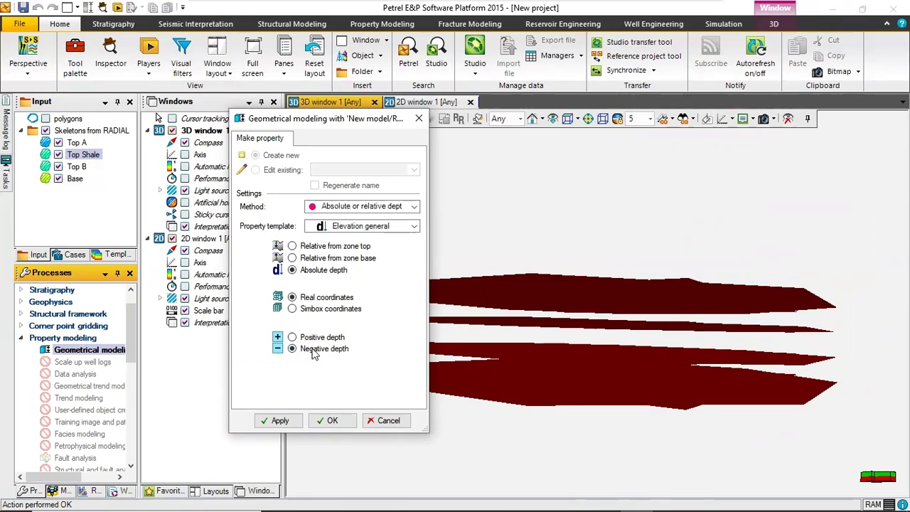
click(288, 421)
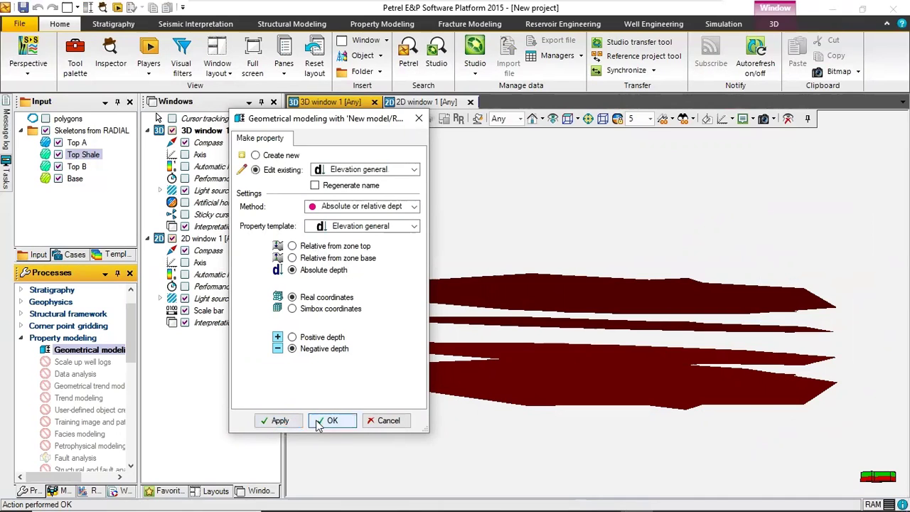
click(320, 421)
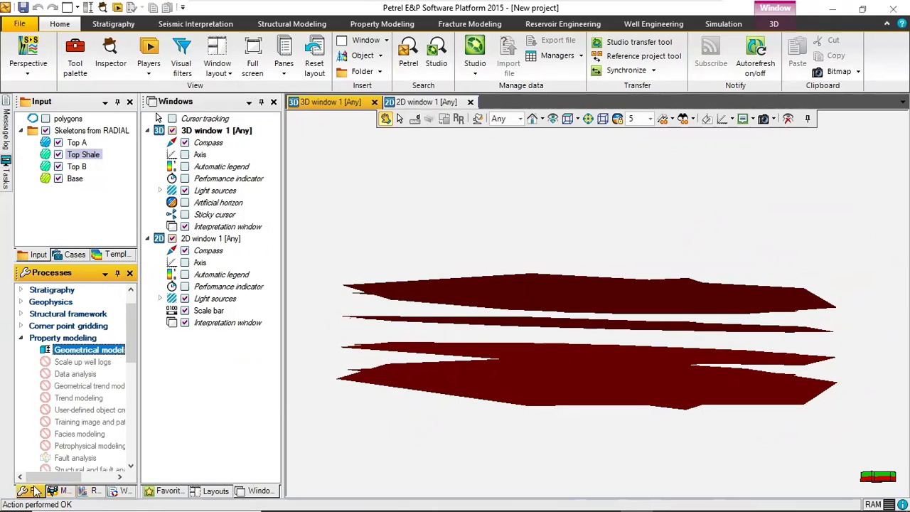
Display the RADIAL grid's Top A, Top Shale, Top B and Base horizons and its Skeleton in the 3D window.
click(61, 490)
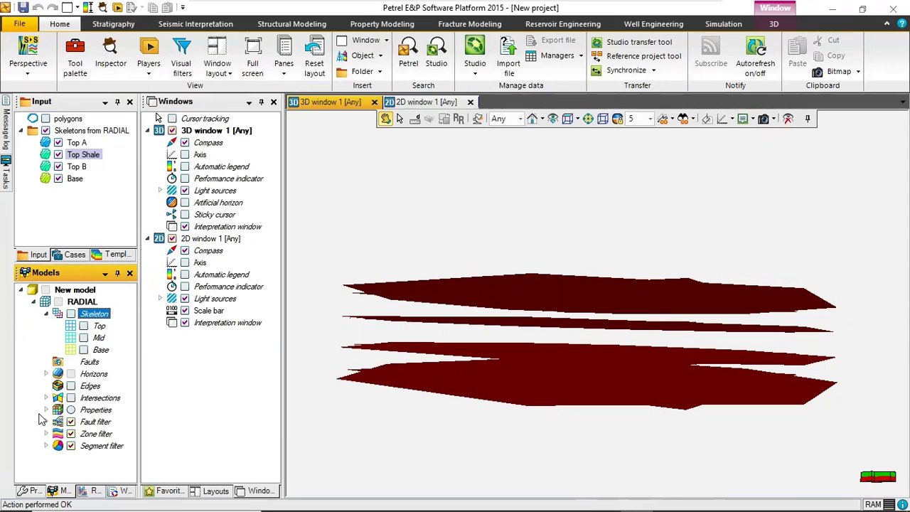
click(47, 374)
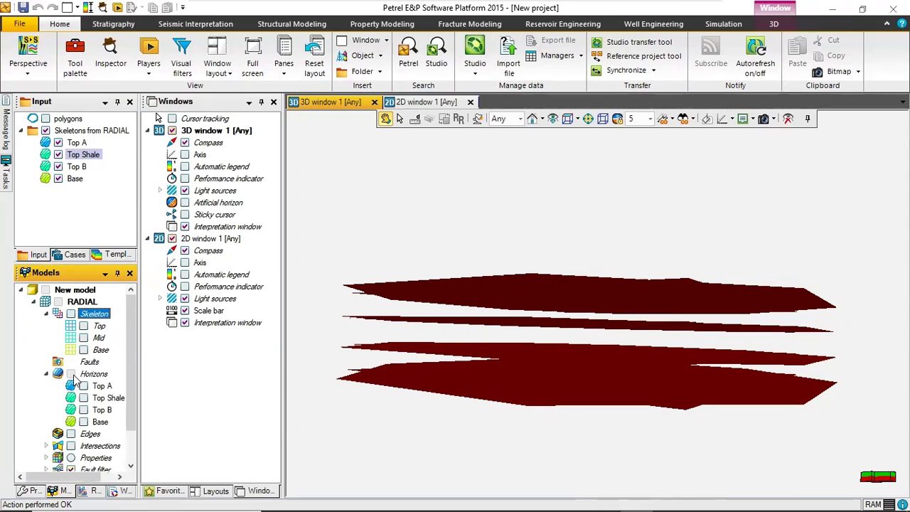
click(83, 386)
click(83, 410)
click(84, 421)
click(83, 399)
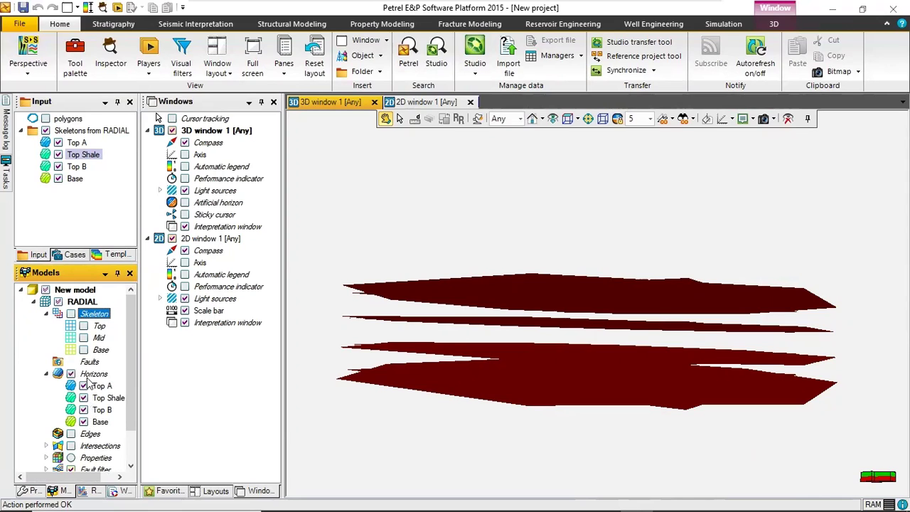
scroll(84, 388, down, 1)
click(71, 290)
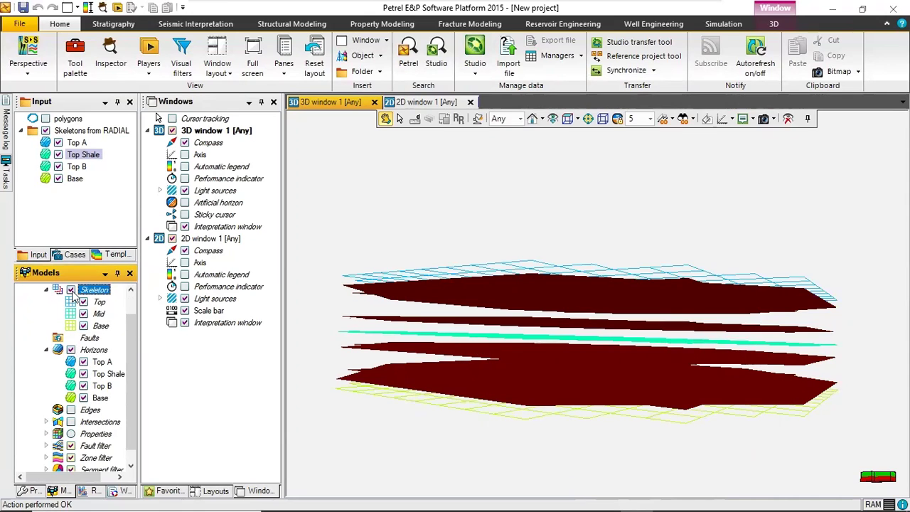
Hide the grid's Skeleton and display the Elevation general property in the 3D window.
click(72, 291)
mouse_move(536, 340)
mouse_down()
mouse_move(528, 348)
mouse_move(533, 342)
mouse_up()
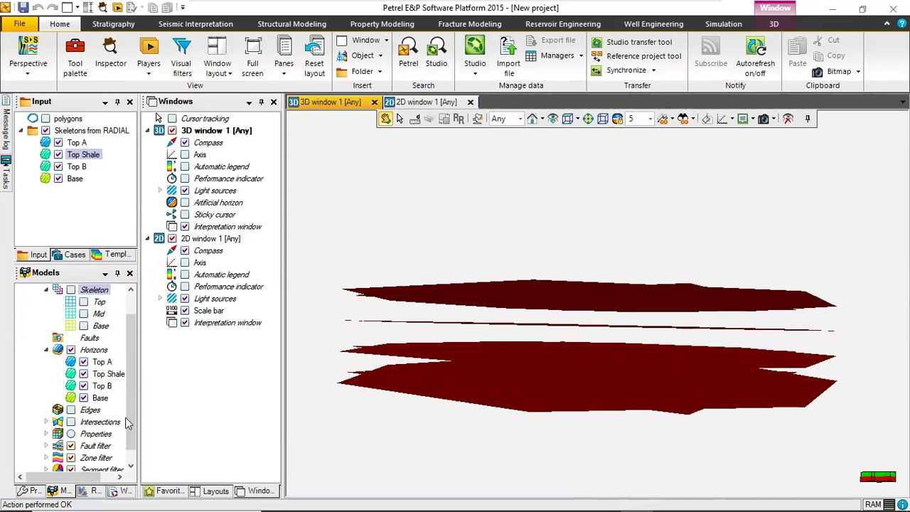
click(46, 433)
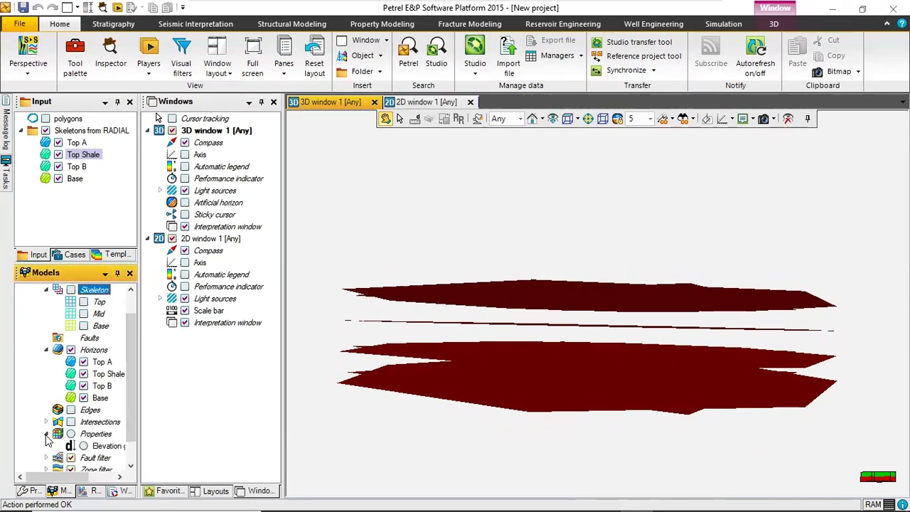
click(83, 446)
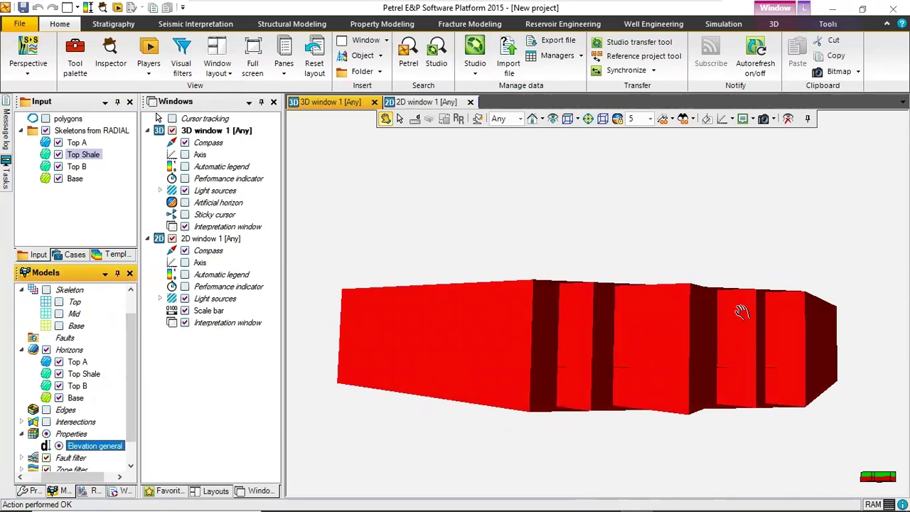
drag(728, 320, 607, 327)
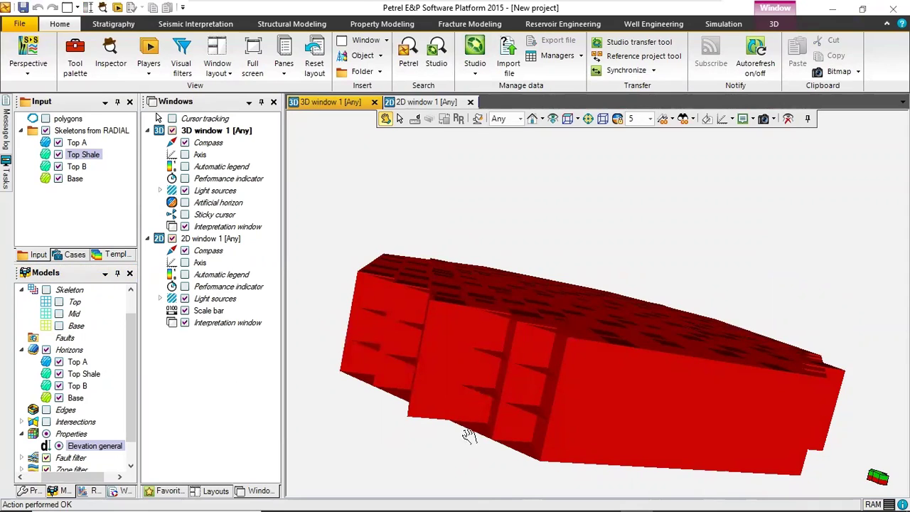
Hide the Base, Top B, Top Shale and Top A surfaces of the Skeletons from RADIAL folder.
click(58, 179)
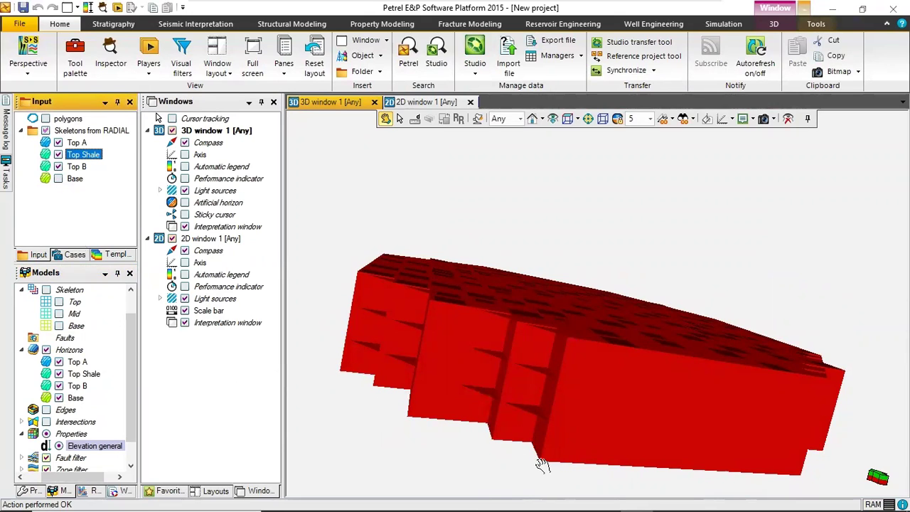
click(58, 166)
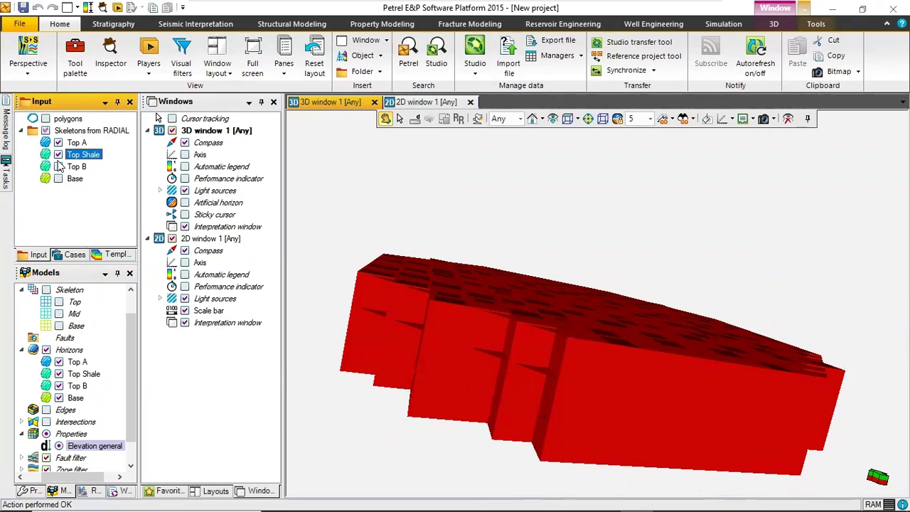
click(58, 155)
click(58, 143)
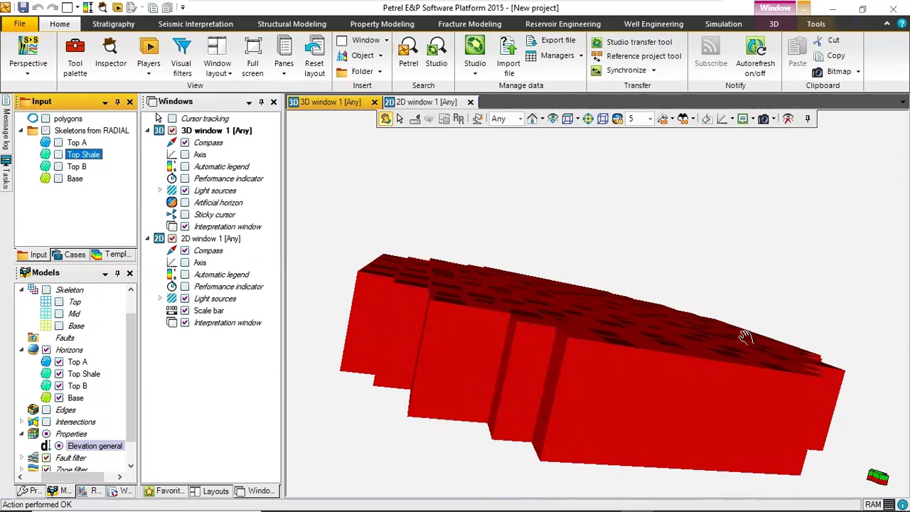
drag(855, 384, 825, 343)
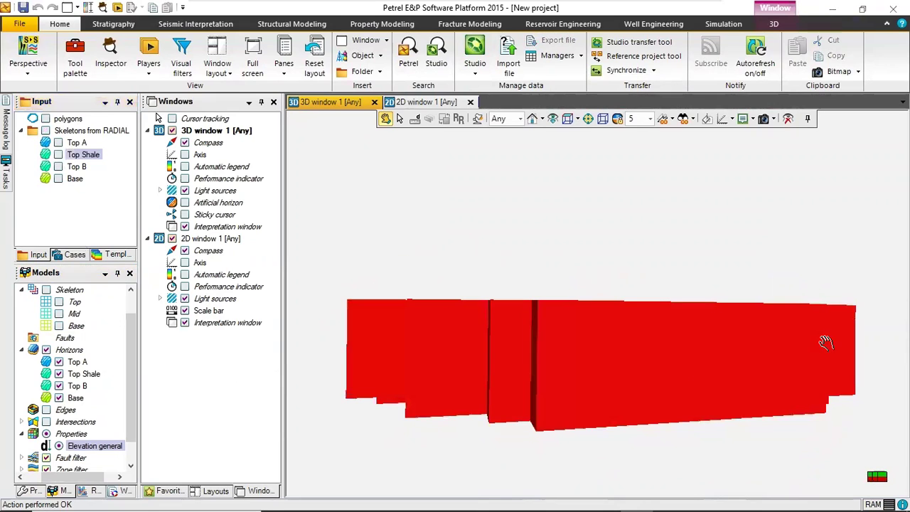
drag(694, 368, 594, 278)
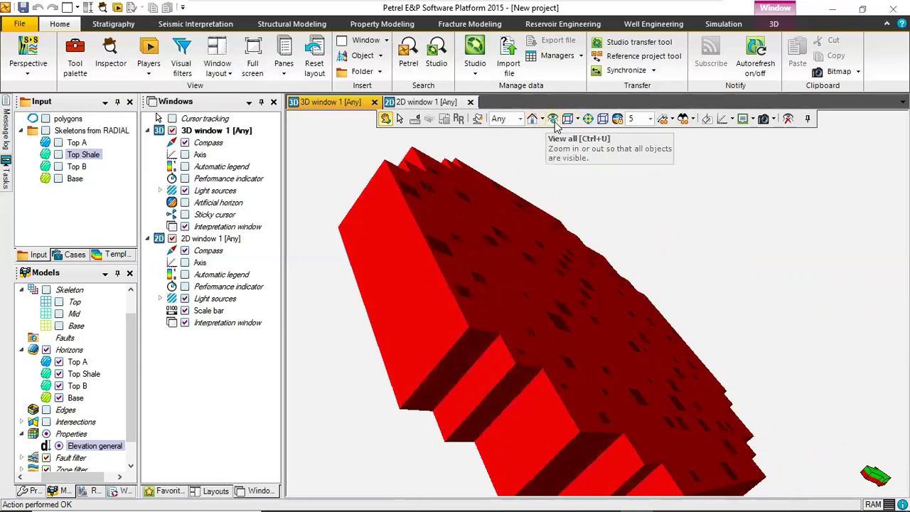
click(553, 118)
drag(534, 256, 477, 287)
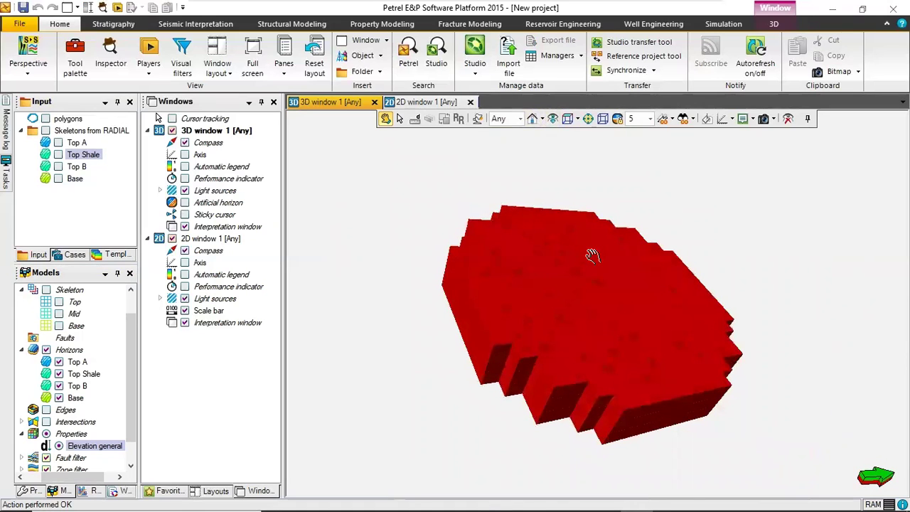
right_click(594, 345)
click(597, 353)
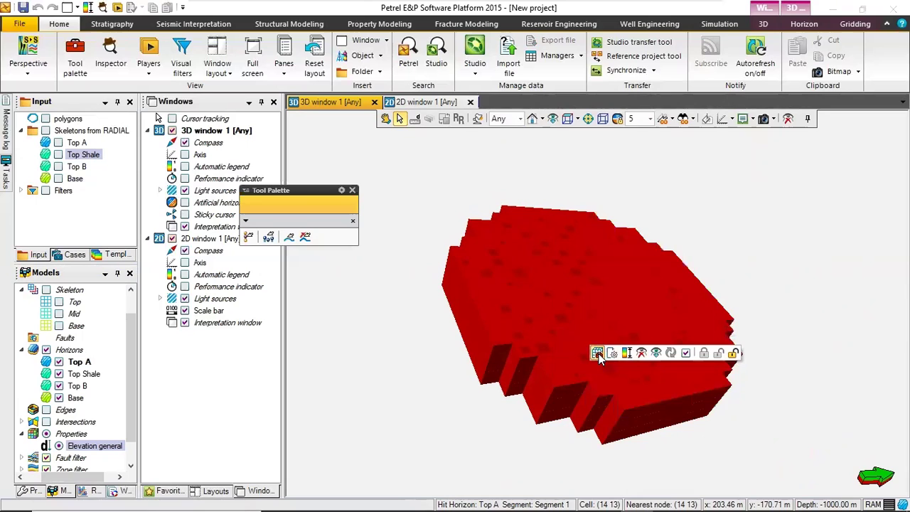
click(352, 191)
click(532, 118)
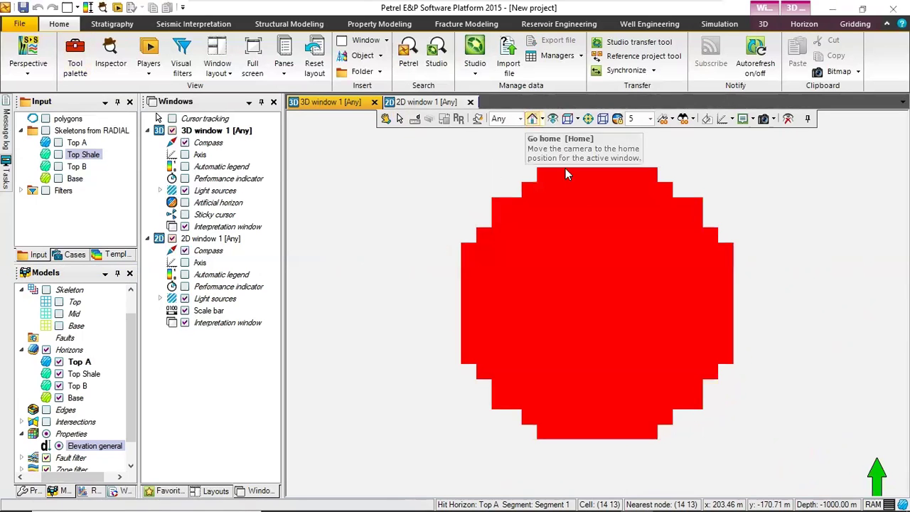
right_click(589, 260)
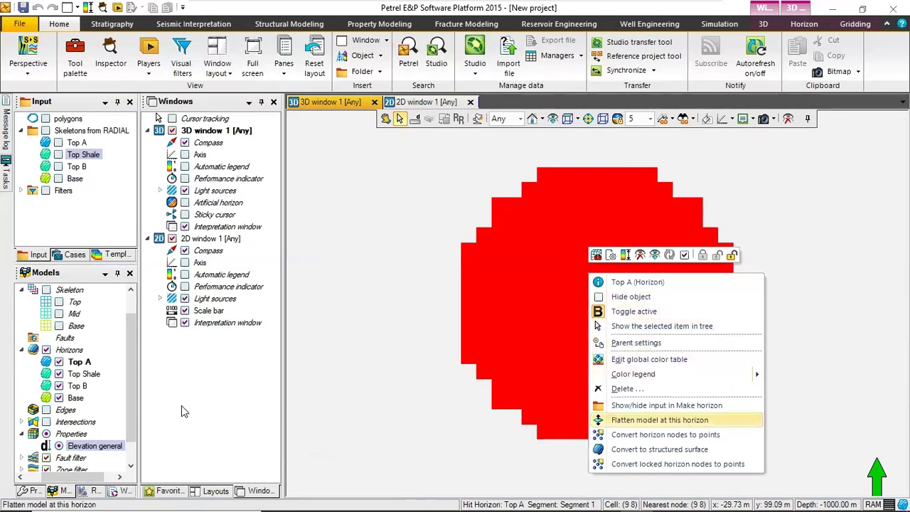
Expand the grid's Zone filter to list its individual zones.
drag(130, 423, 135, 441)
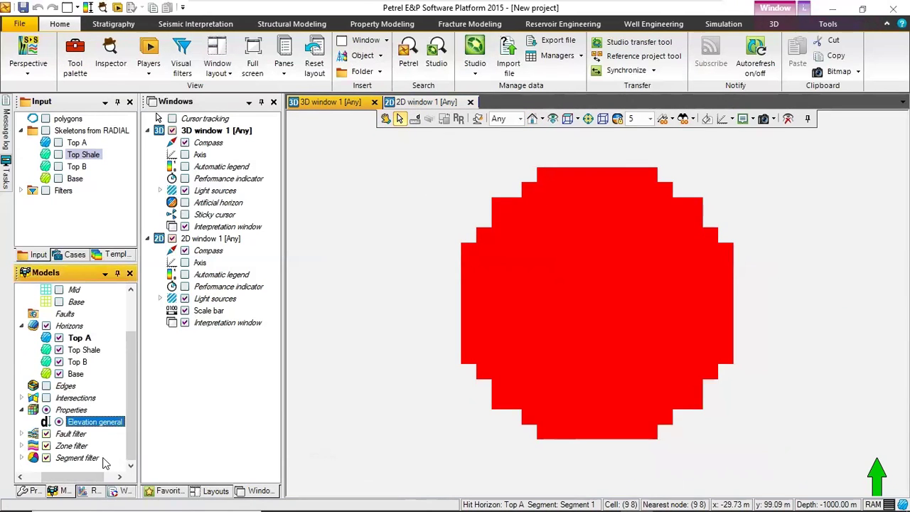
click(21, 446)
scroll(49, 440, down, 1)
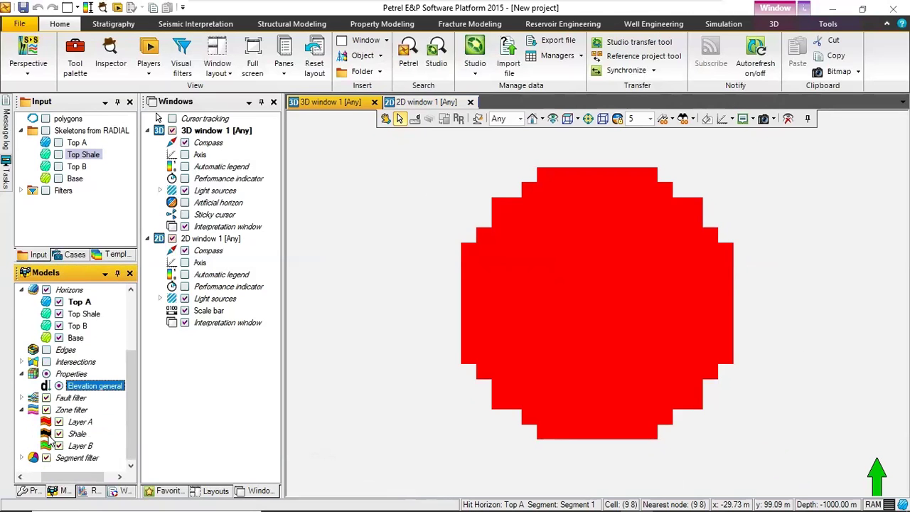
Show the grid lines on the Elevation general property and view the layered model from the side.
click(386, 120)
drag(595, 329, 599, 146)
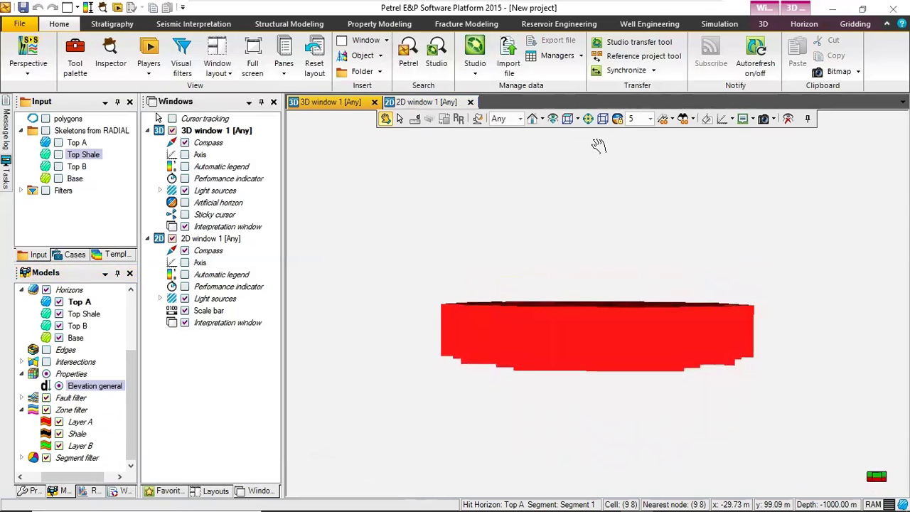
right_click(614, 234)
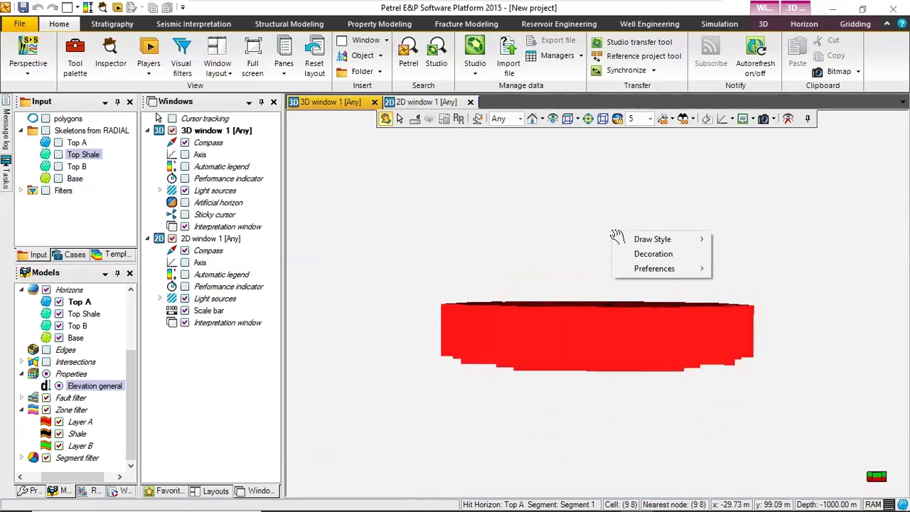
right_click(613, 352)
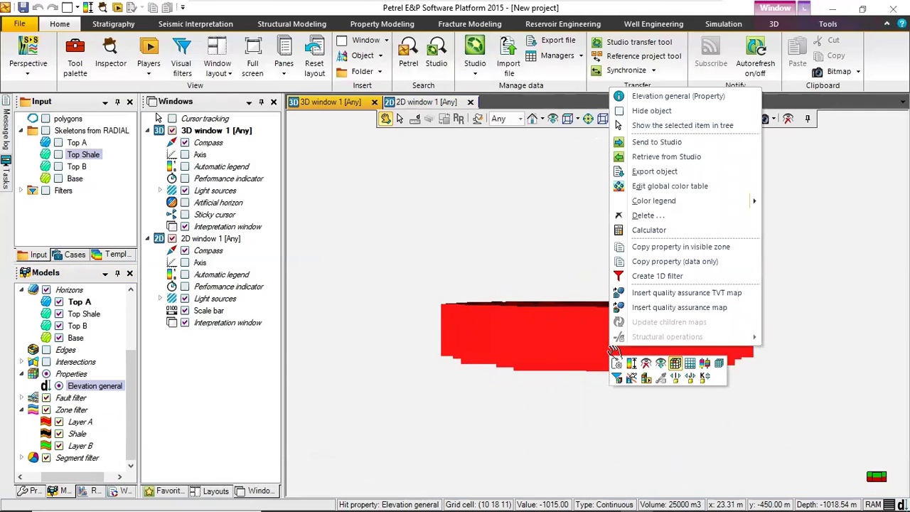
right_click(538, 333)
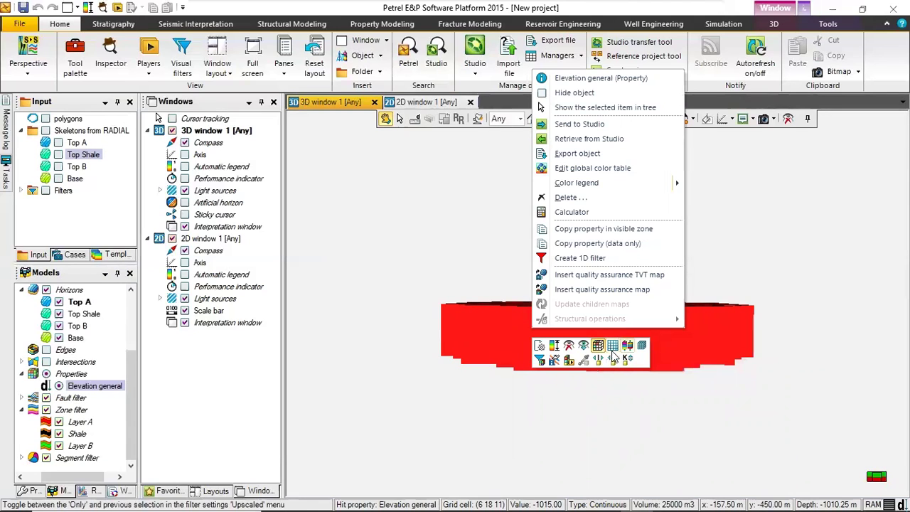
click(612, 350)
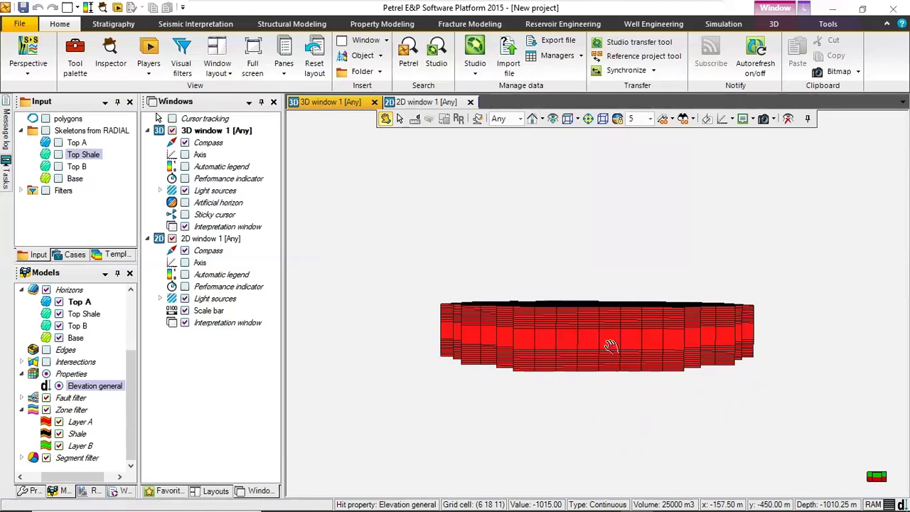
scroll(623, 340, up, 3)
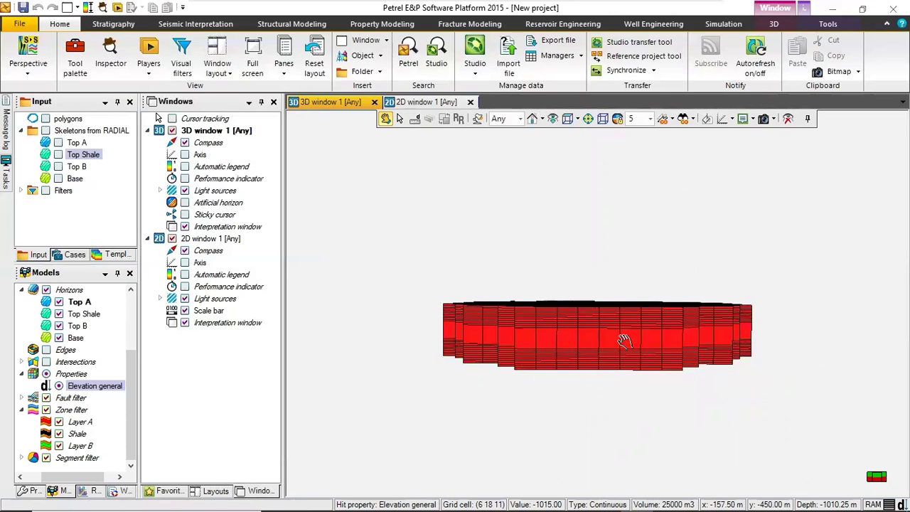
scroll(624, 340, up, 2)
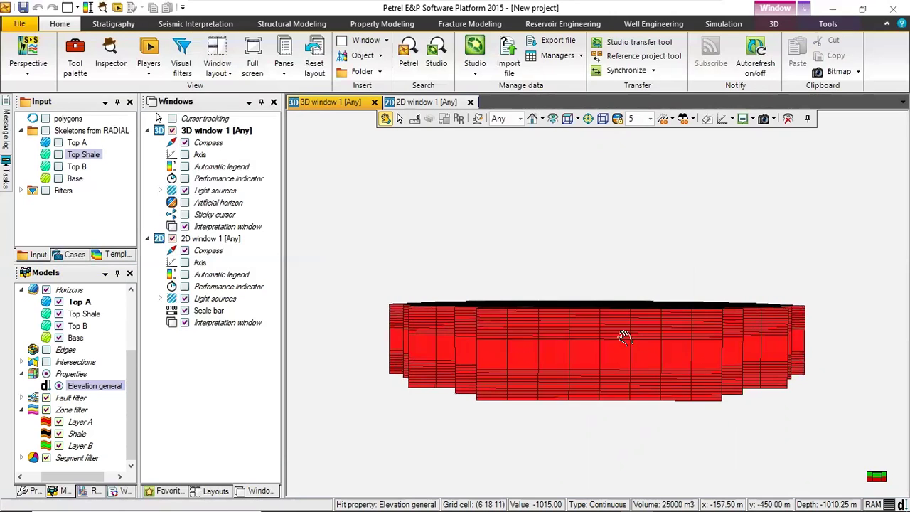
drag(626, 397, 620, 391)
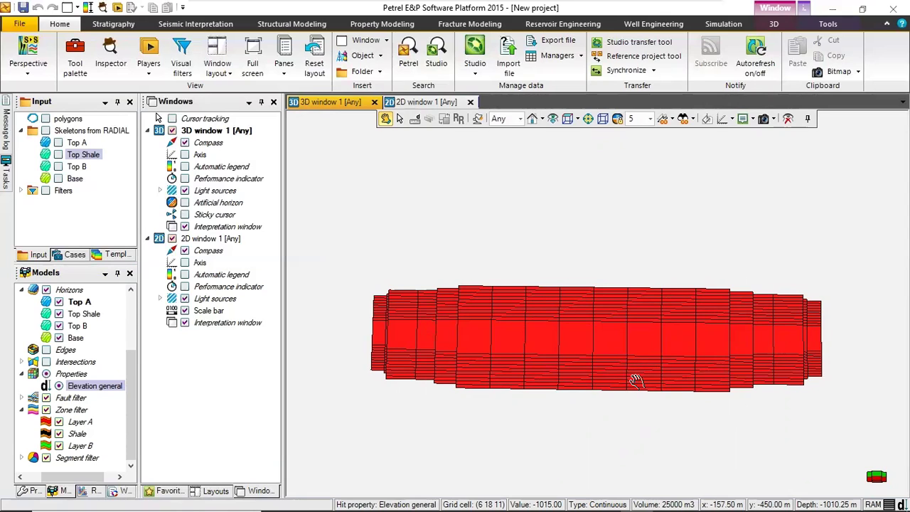
Filter out the Layer A zone, toggle the Top A horizon off and on, and show Layer A again.
click(59, 422)
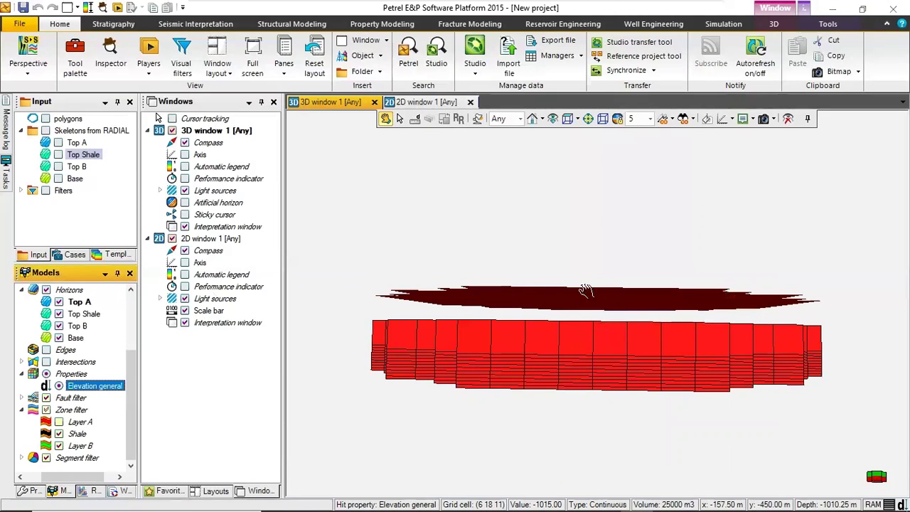
click(59, 301)
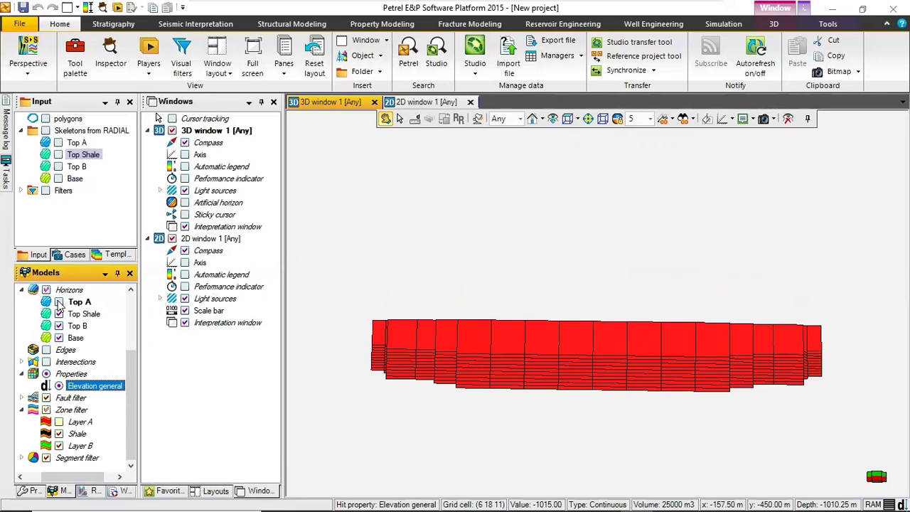
click(62, 304)
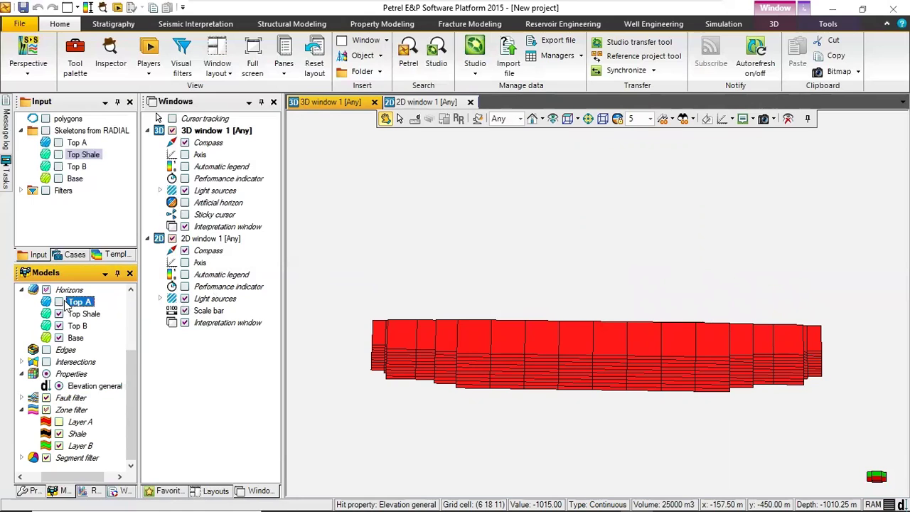
click(59, 302)
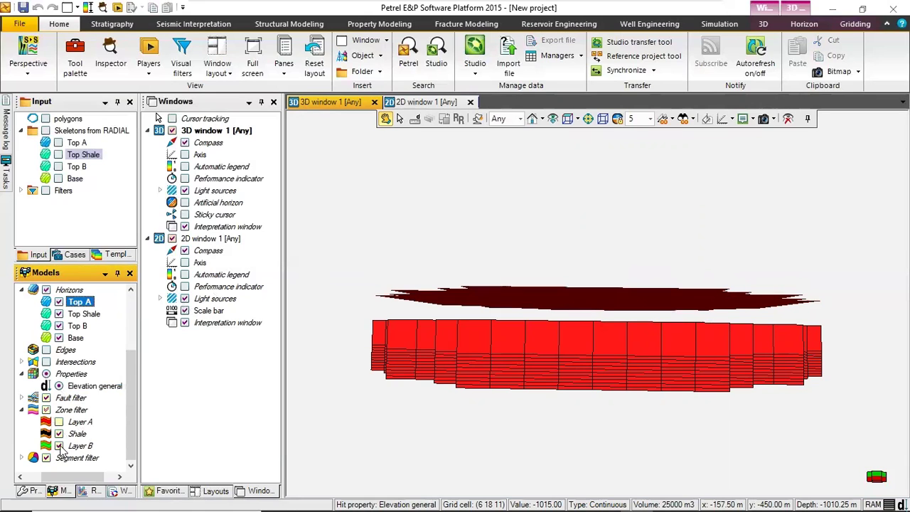
click(59, 422)
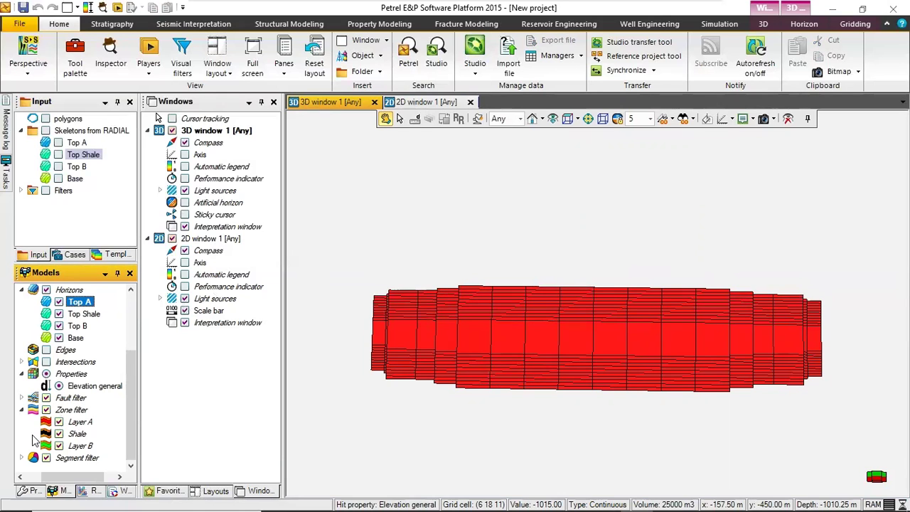
Filter out the Shale zone and restore it, and do the same with the Layer B zone.
click(59, 435)
drag(574, 385, 589, 395)
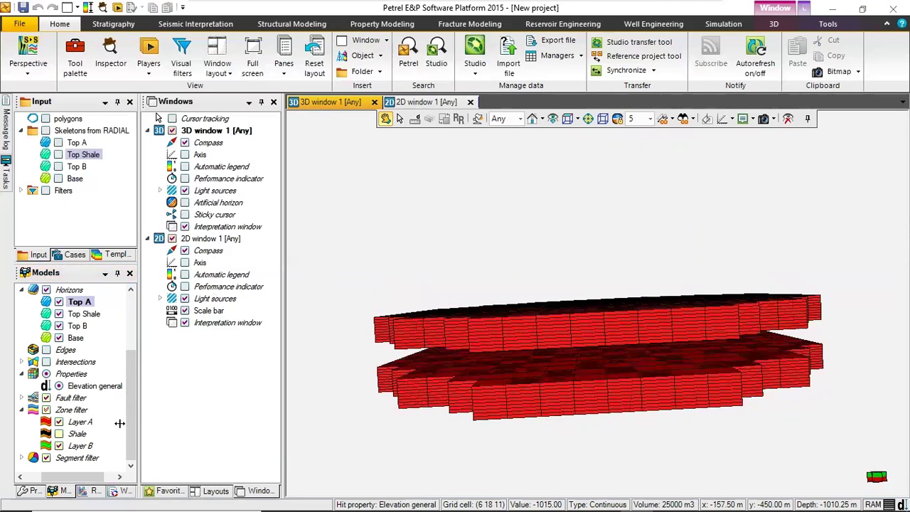
click(59, 434)
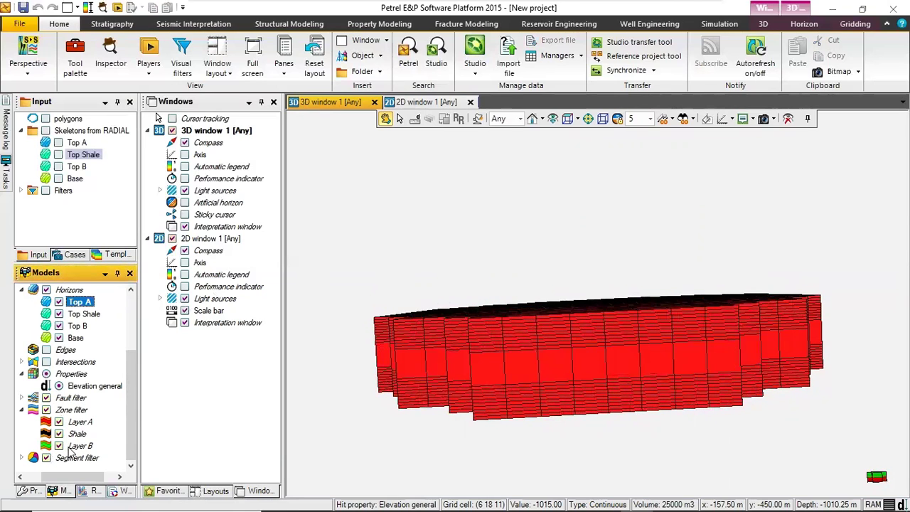
click(59, 446)
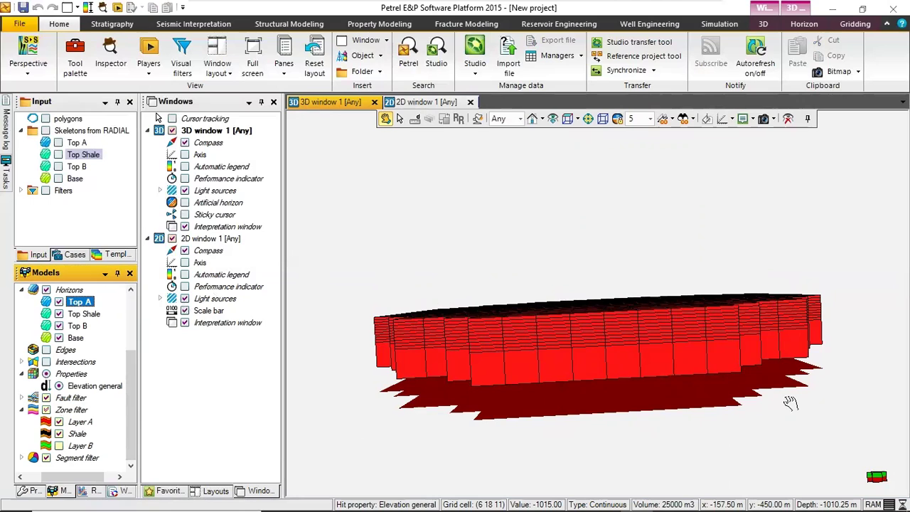
click(59, 445)
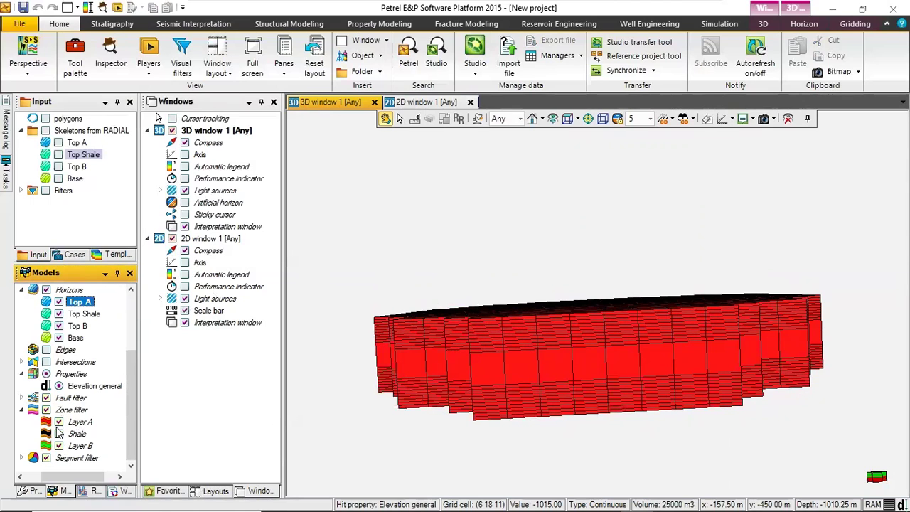
Switch off all zones at once to inspect the bare horizons, and switch them all back on.
click(45, 411)
mouse_move(505, 400)
mouse_down()
mouse_move(514, 385)
mouse_move(512, 393)
mouse_up()
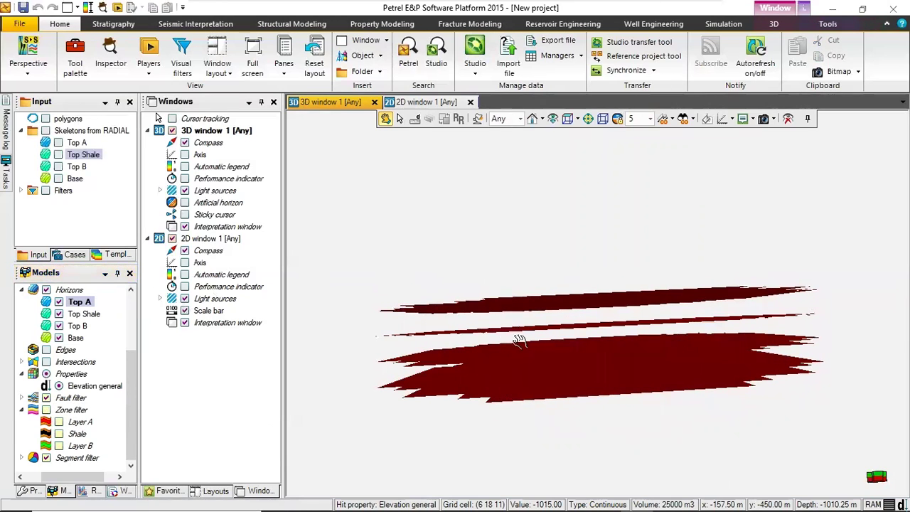
click(52, 411)
click(45, 411)
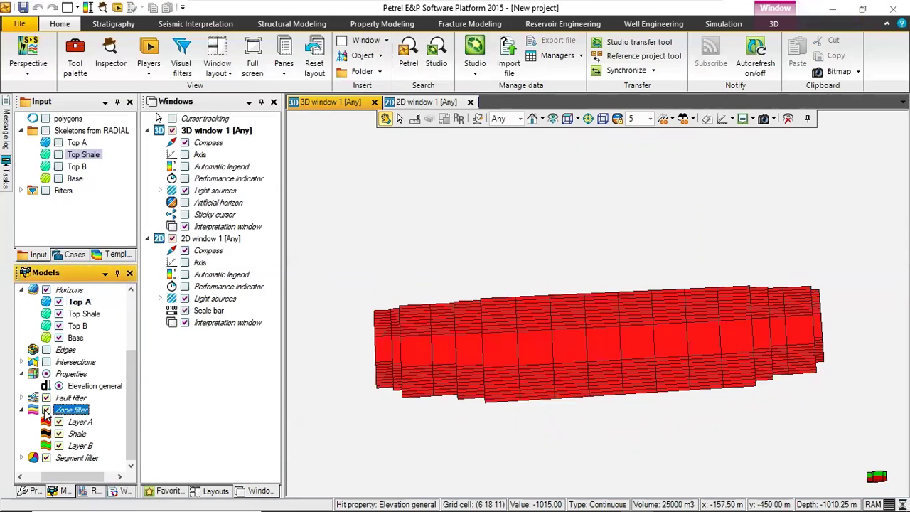
Display the polygons boundary around the gridded model and view both from above.
drag(848, 430, 588, 250)
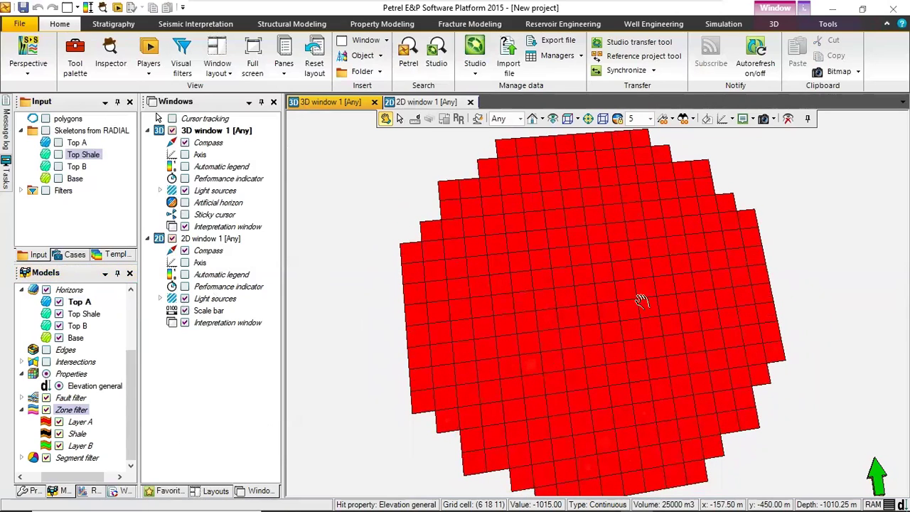
click(46, 119)
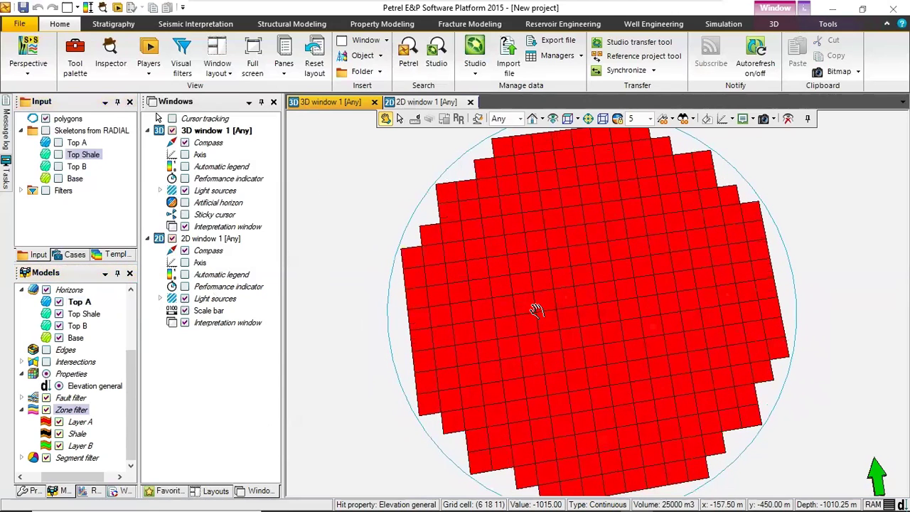
drag(746, 248, 717, 240)
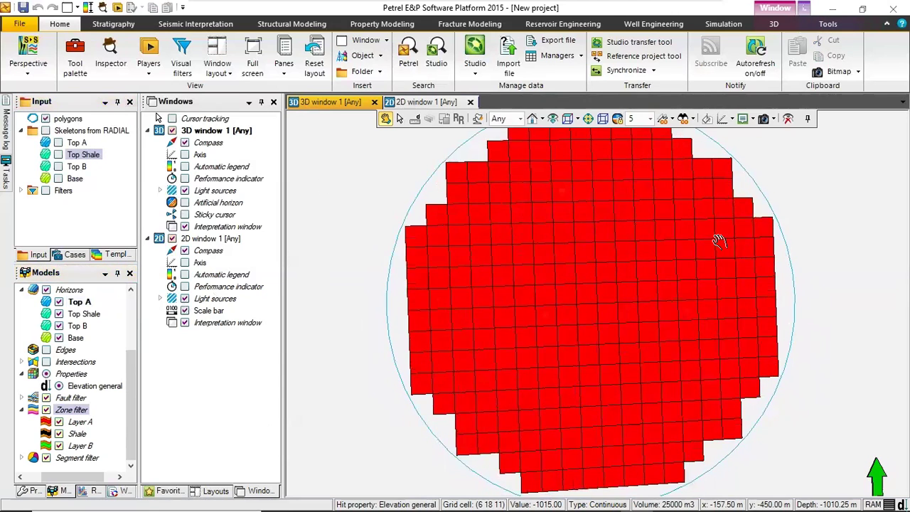
scroll(718, 242, down, 3)
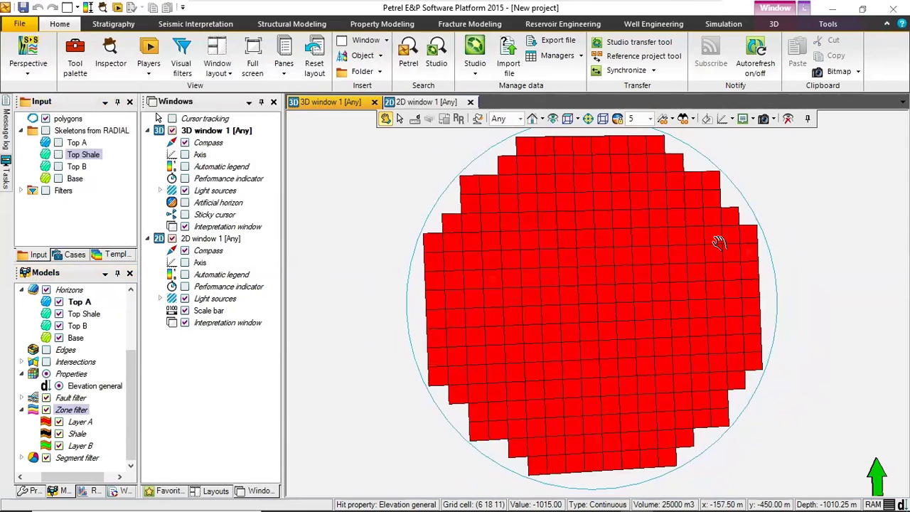